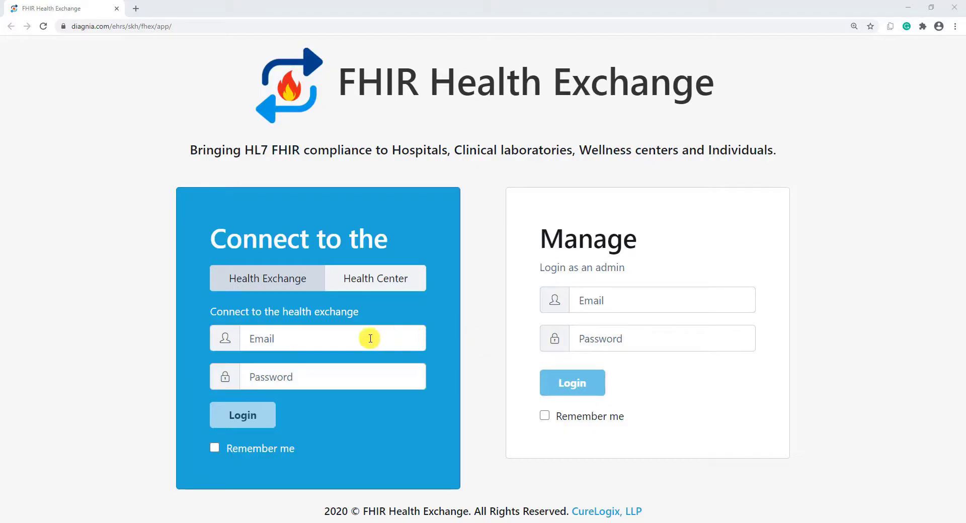
- Log in to the Health Exchange with the account's email and password
{"action": "left_click", "coordinate": [370, 339]}
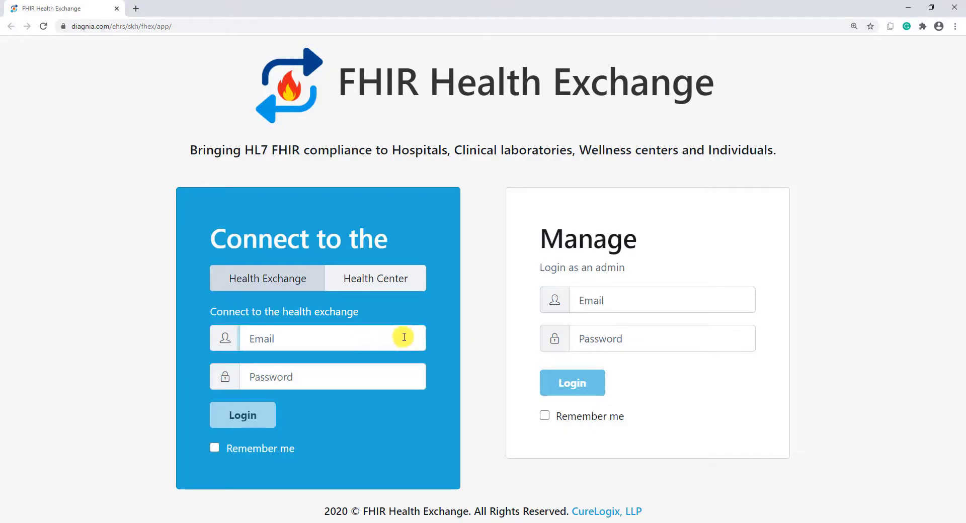
{"action": "key", "text": "ctrl+v"}
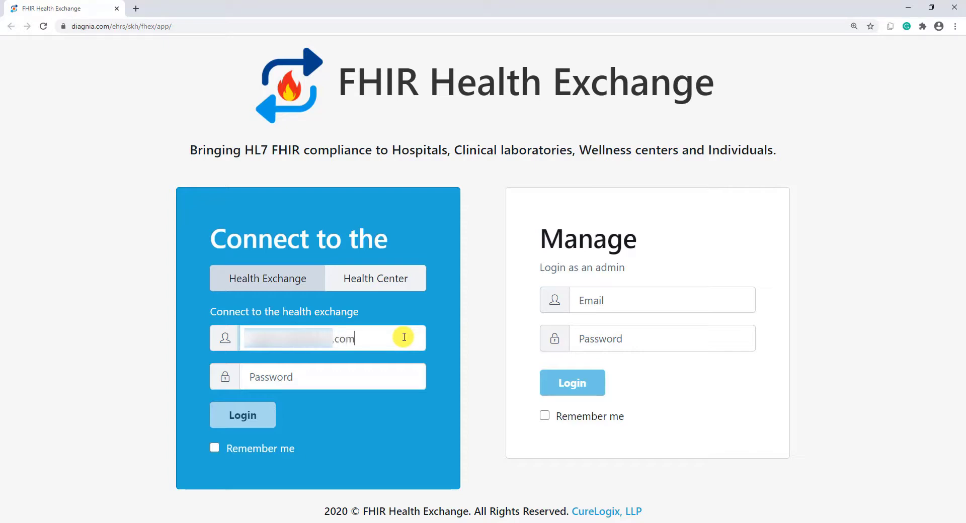
{"action": "left_click", "coordinate": [405, 373]}
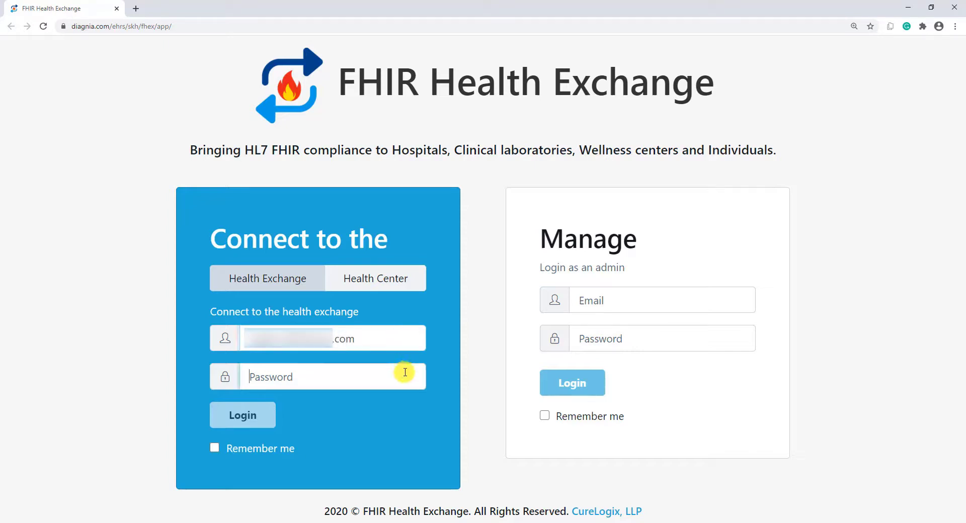
{"action": "key", "text": "ctrl+v"}
{"action": "type", "text": "•"}
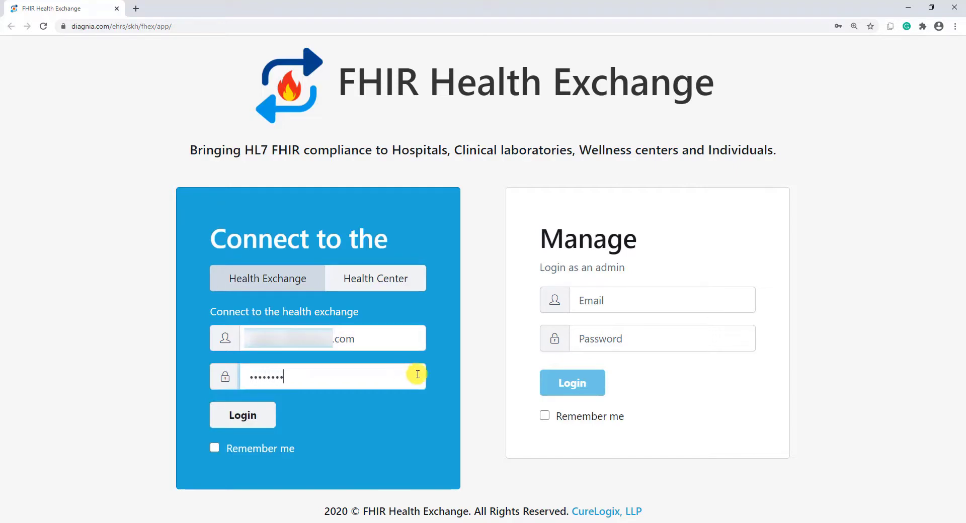
{"action": "left_click", "coordinate": [267, 417]}
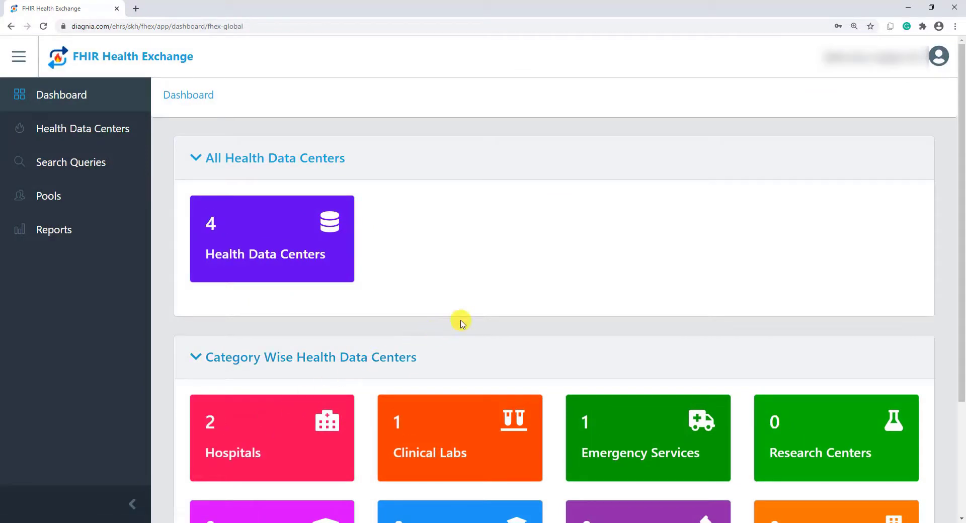
- Open the list of available health data centers and expand the available resources of Rescue 2244
{"action": "scroll", "coordinate": [461, 322], "scroll_direction": "down", "scroll_amount": 3}
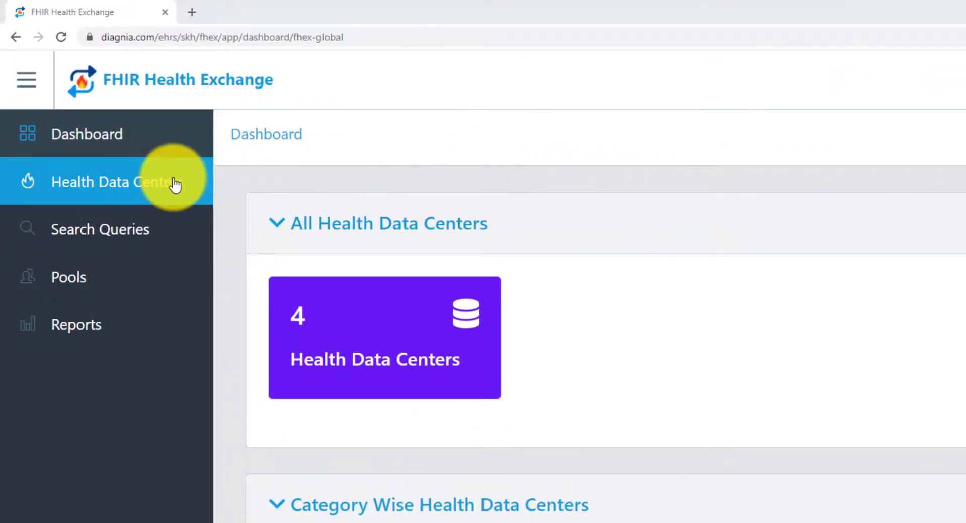
{"action": "left_click", "coordinate": [194, 189]}
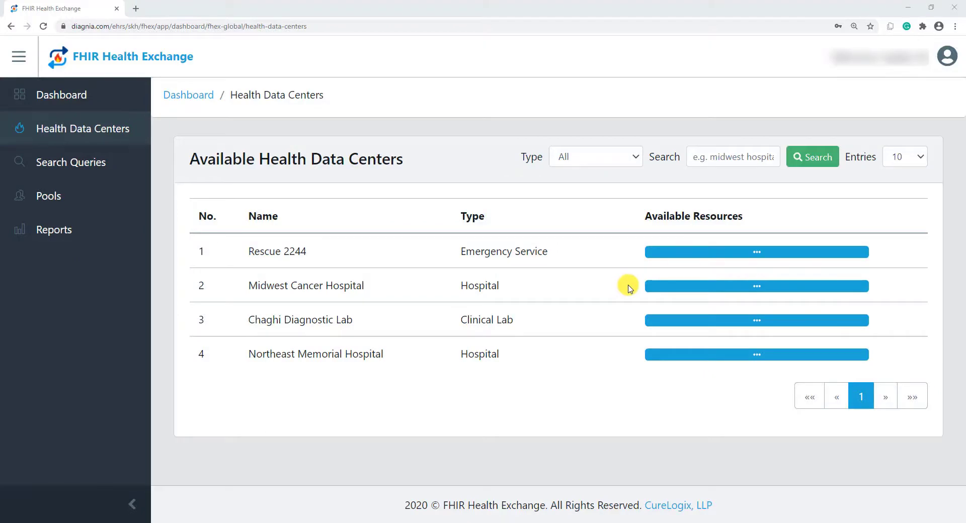
{"action": "left_click", "coordinate": [699, 251]}
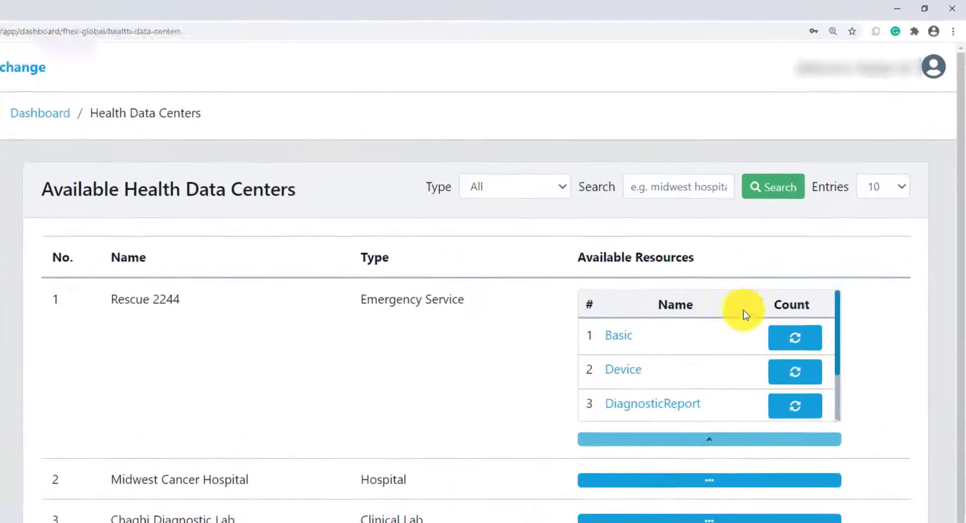
- Load the record counts of Rescue 2244's Basic, Device, DiagnosticReport, Observation and Patient resources
{"action": "left_click", "coordinate": [796, 338]}
{"action": "left_click", "coordinate": [795, 372]}
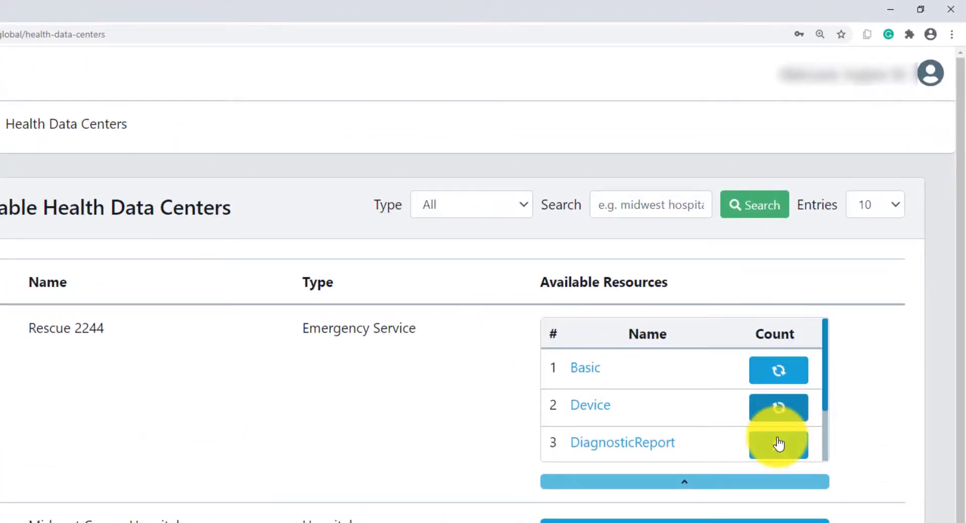
{"action": "left_click", "coordinate": [779, 444]}
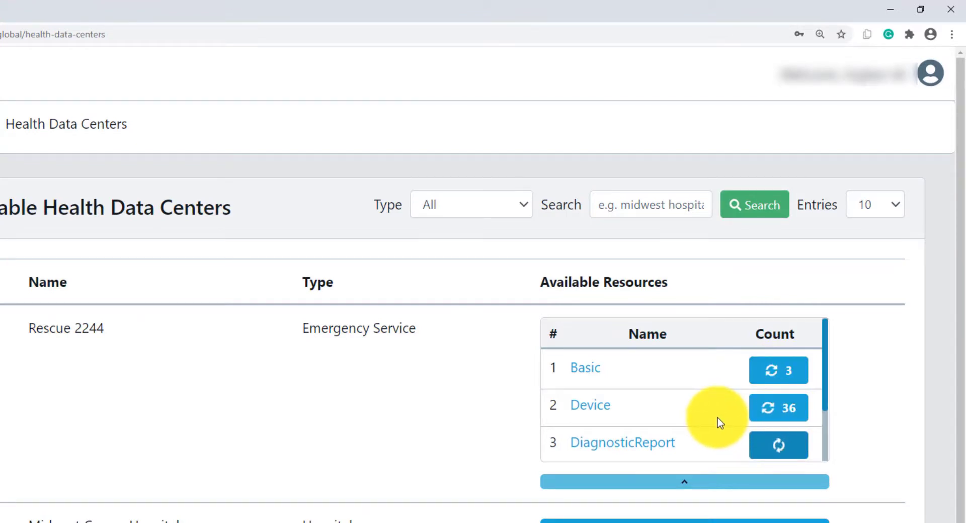
{"action": "scroll", "coordinate": [720, 422], "scroll_direction": "down", "scroll_amount": 1}
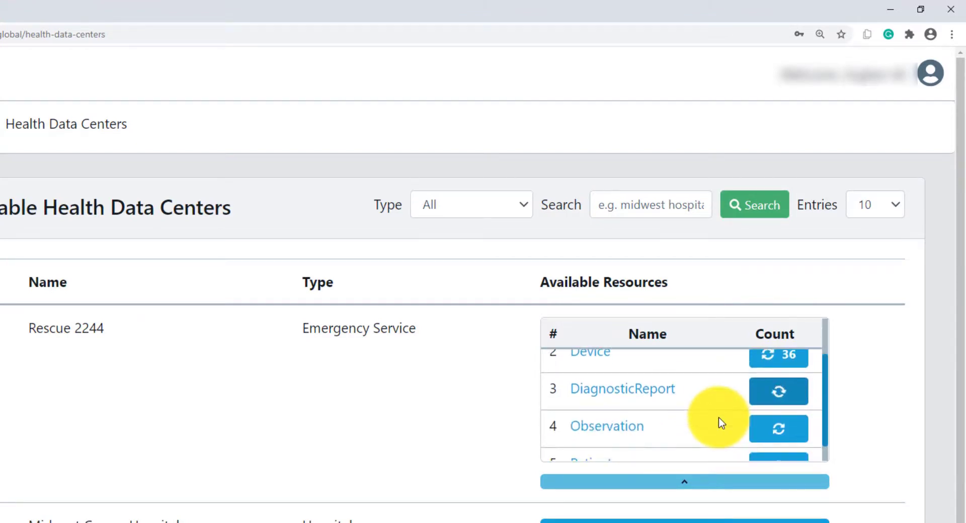
{"action": "left_click", "coordinate": [766, 427]}
{"action": "scroll", "coordinate": [724, 421], "scroll_direction": "down", "scroll_amount": 1}
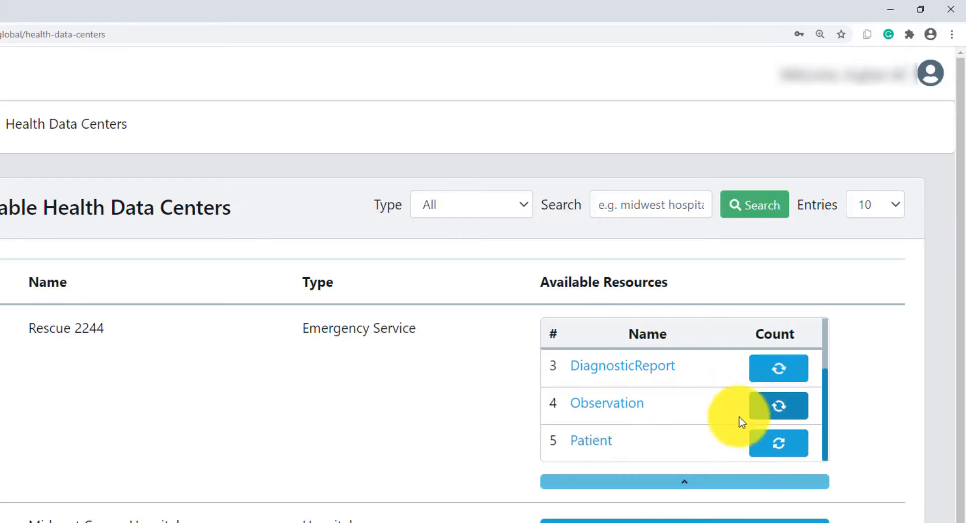
{"action": "left_click", "coordinate": [776, 442]}
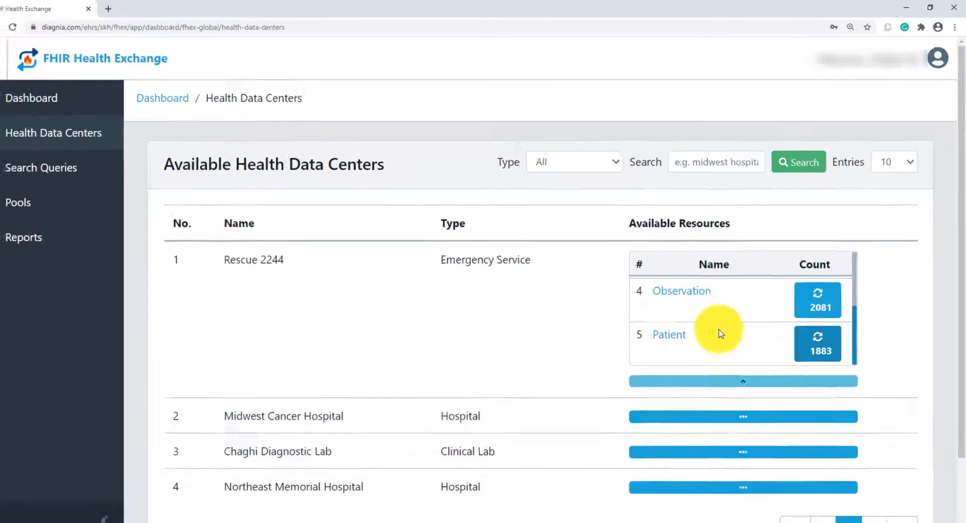
- Open Rescue 2244's Patient resources and look through the first page of patient records
{"action": "left_click", "coordinate": [673, 338]}
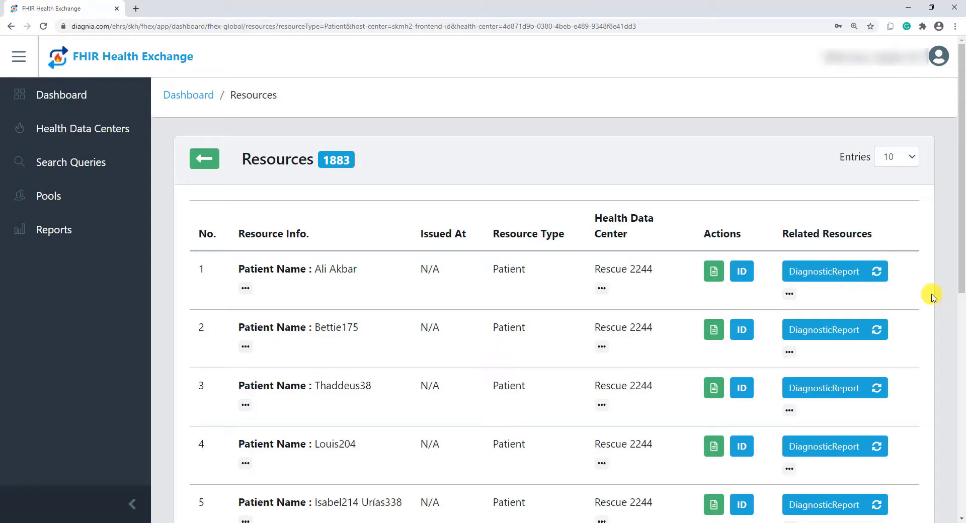
{"action": "scroll", "coordinate": [933, 297], "scroll_direction": "down", "scroll_amount": 3}
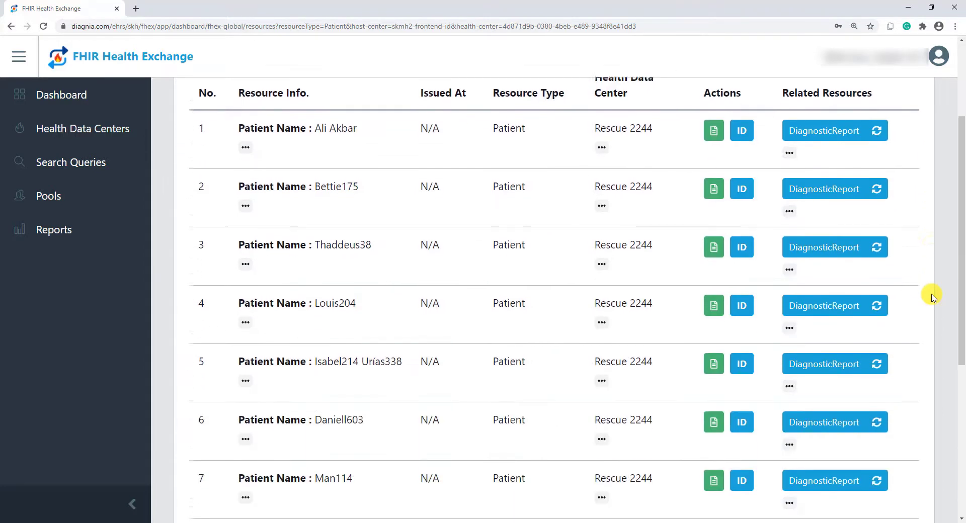
{"action": "scroll", "coordinate": [933, 297], "scroll_direction": "down", "scroll_amount": 2}
{"action": "scroll", "coordinate": [932, 297], "scroll_direction": "down", "scroll_amount": 1}
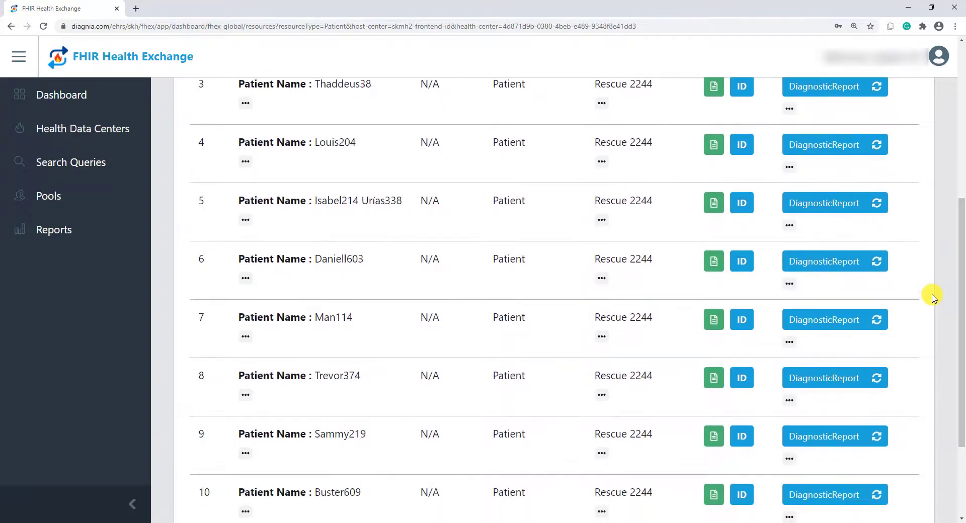
{"action": "scroll", "coordinate": [932, 297], "scroll_direction": "down", "scroll_amount": 2}
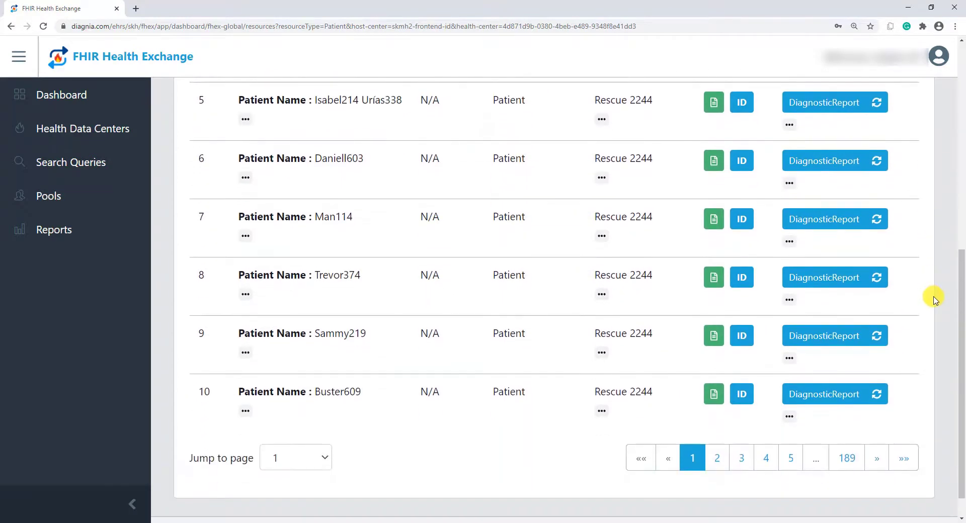
{"action": "scroll", "coordinate": [933, 298], "scroll_direction": "down", "scroll_amount": 1}
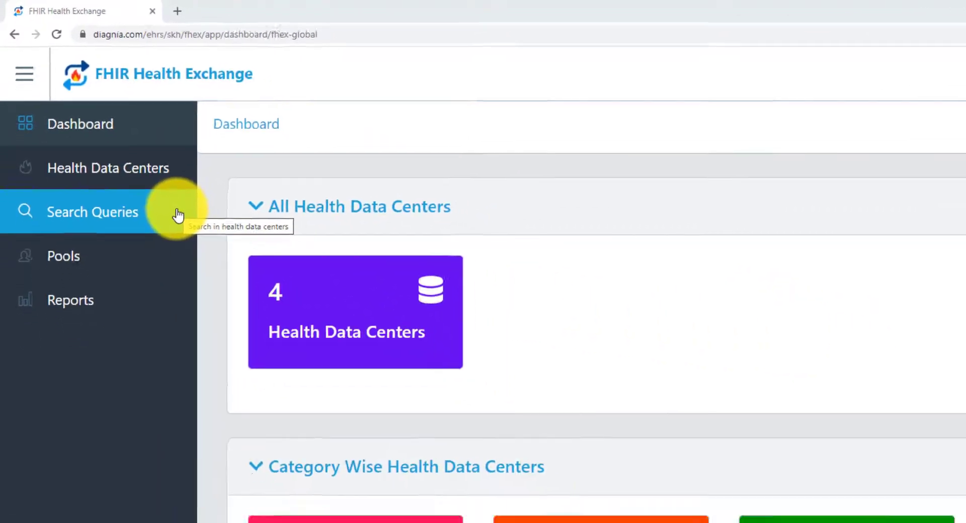
- Set up a new search query for Patient resources in Midwest Cancer Hospital and Northeast Memorial Hospital
{"action": "left_click", "coordinate": [204, 245]}
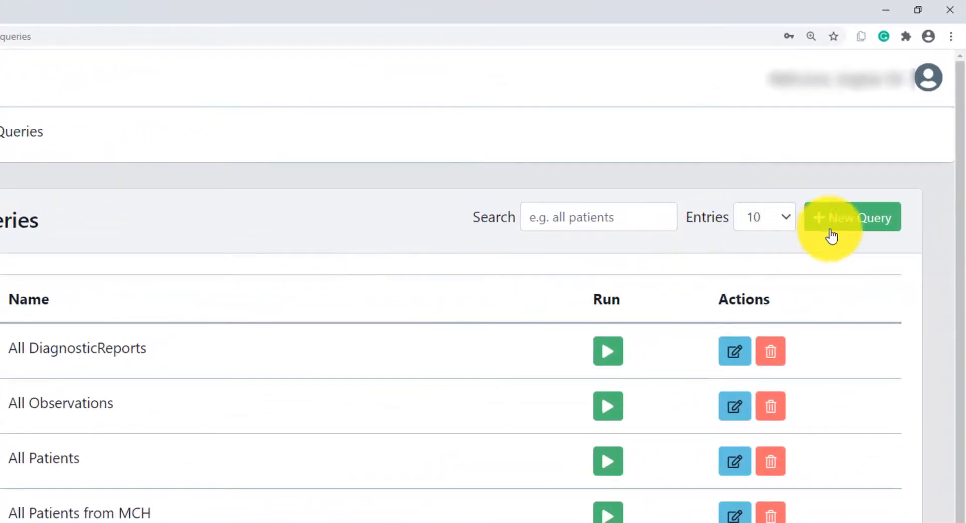
{"action": "left_click", "coordinate": [870, 225]}
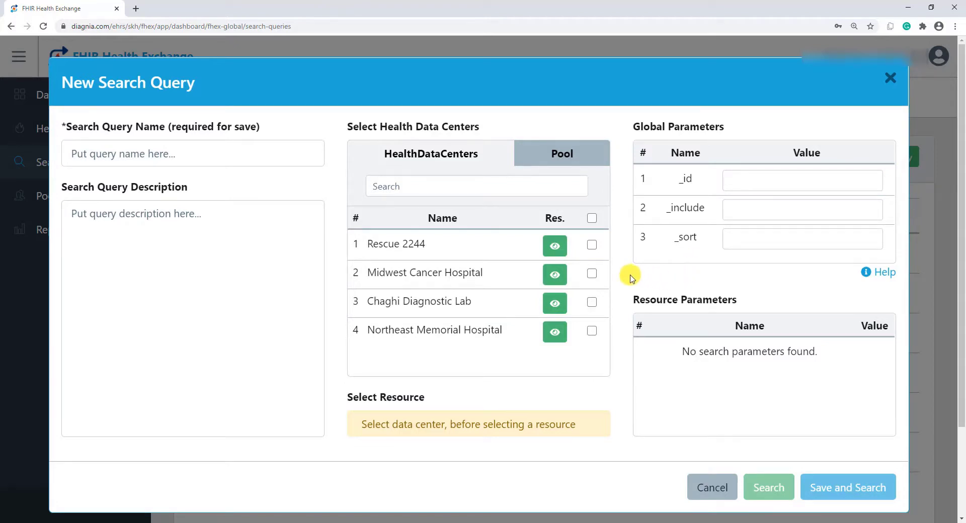
{"action": "left_click", "coordinate": [591, 273]}
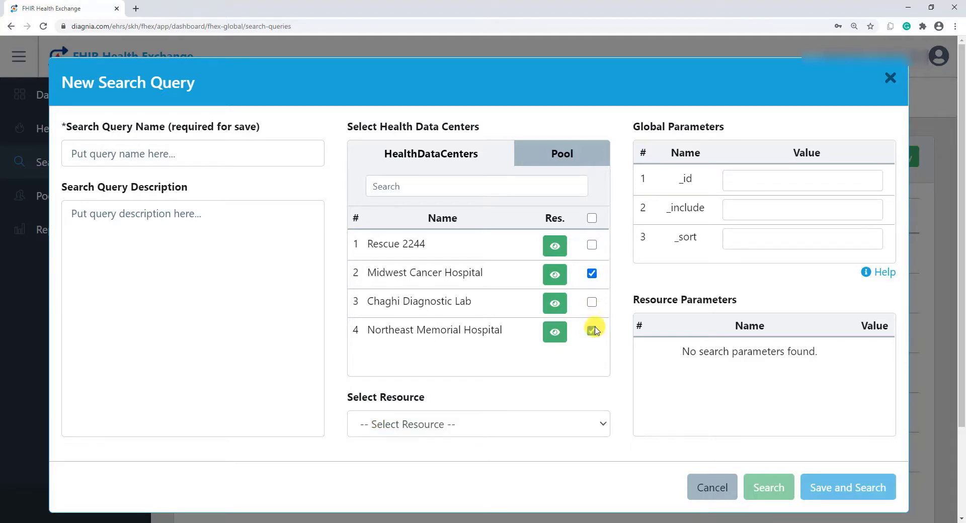
{"action": "left_click", "coordinate": [597, 425]}
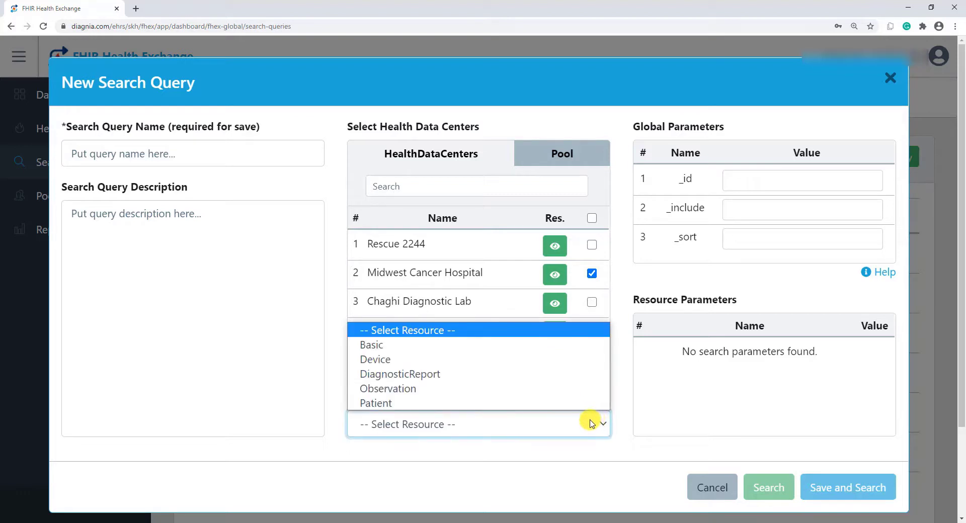
{"action": "left_click", "coordinate": [569, 404]}
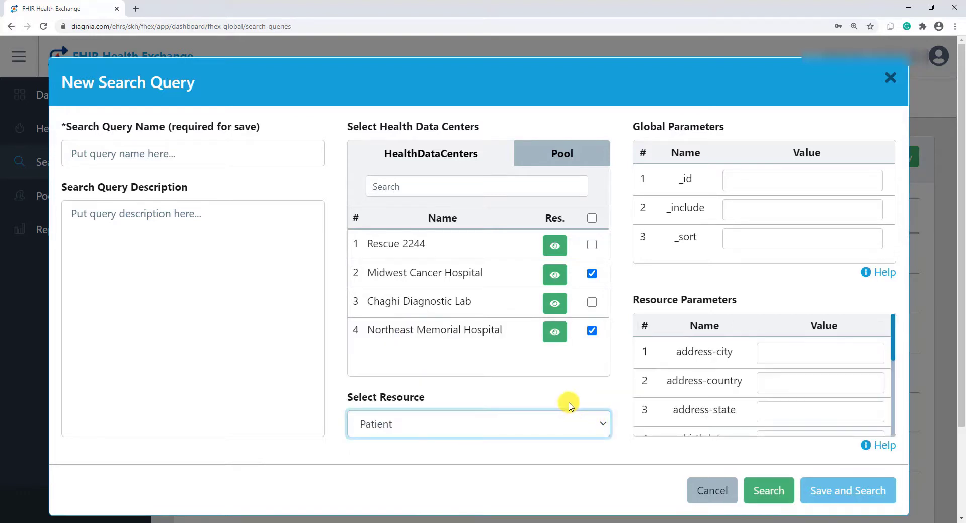
- Run the patient query without saving it and look through the first page of search results
{"action": "left_click", "coordinate": [762, 491]}
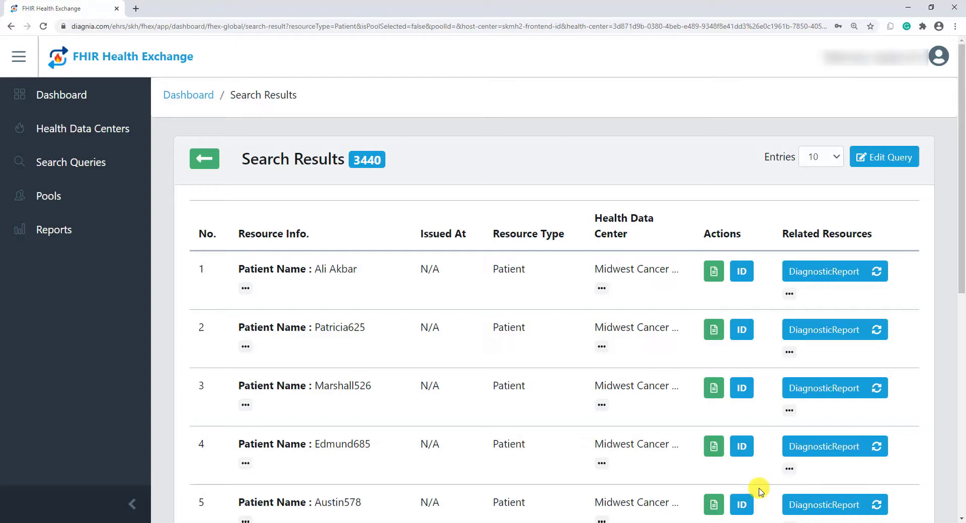
{"action": "scroll", "coordinate": [760, 491], "scroll_direction": "down", "scroll_amount": 1}
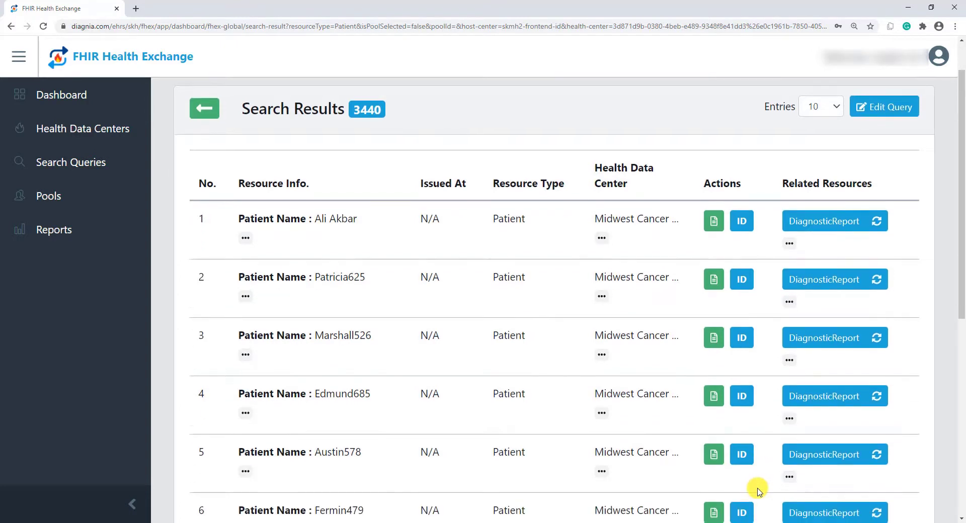
{"action": "scroll", "coordinate": [759, 491], "scroll_direction": "down", "scroll_amount": 5}
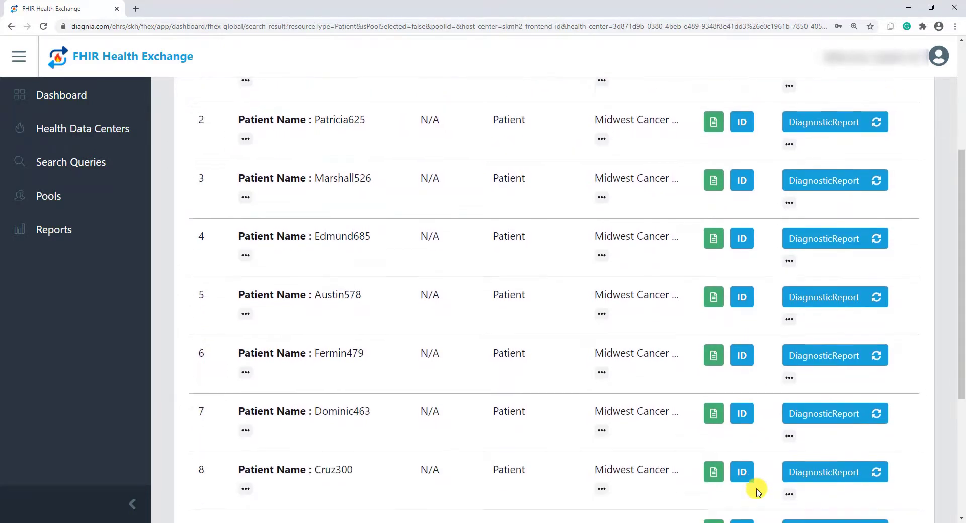
{"action": "scroll", "coordinate": [759, 491], "scroll_direction": "down", "scroll_amount": 3}
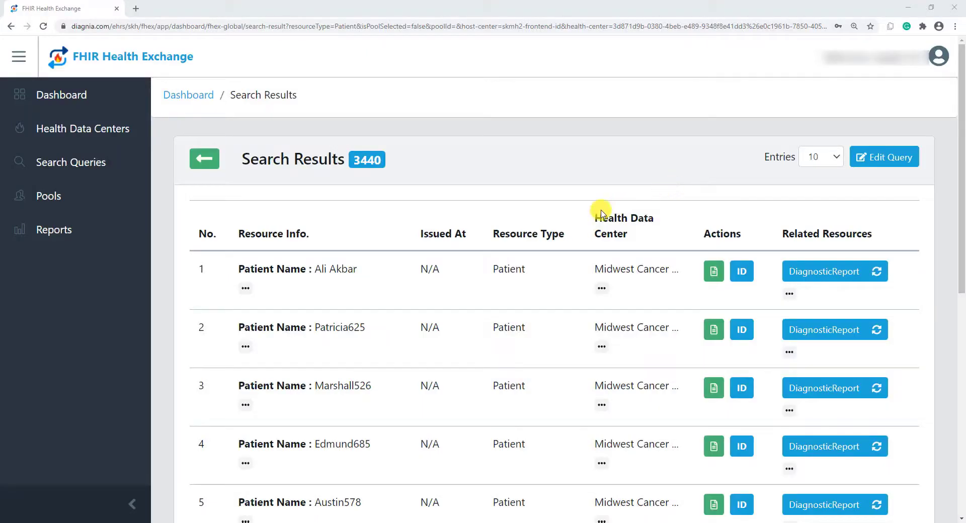
- Reveal the first patient result's full information, health data center, resource ID, and related DiagnosticReport and Observation counts
{"action": "left_click", "coordinate": [245, 288]}
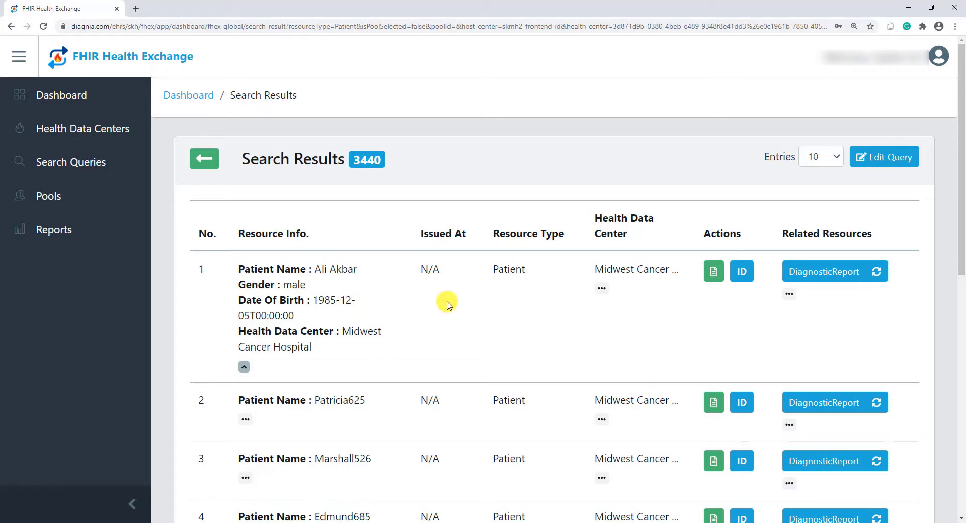
{"action": "left_click", "coordinate": [602, 289]}
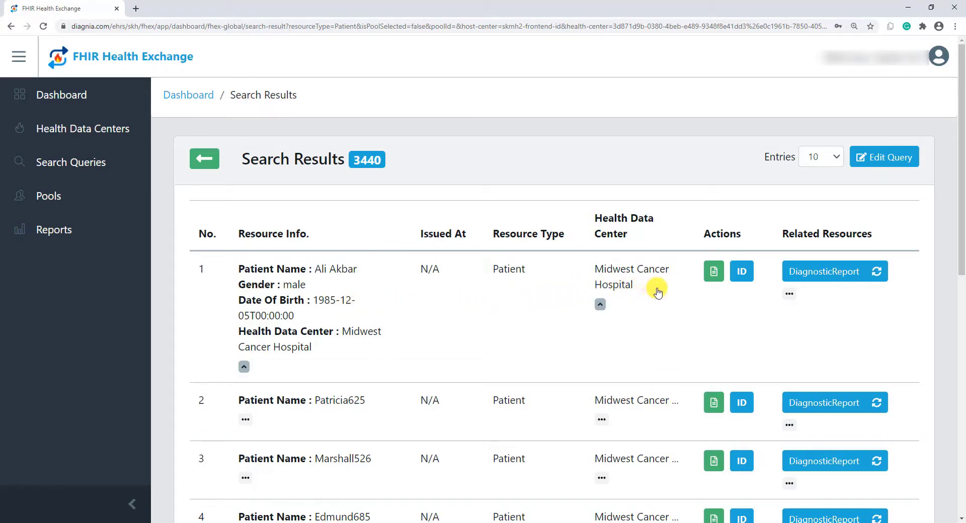
{"action": "left_click", "coordinate": [738, 284]}
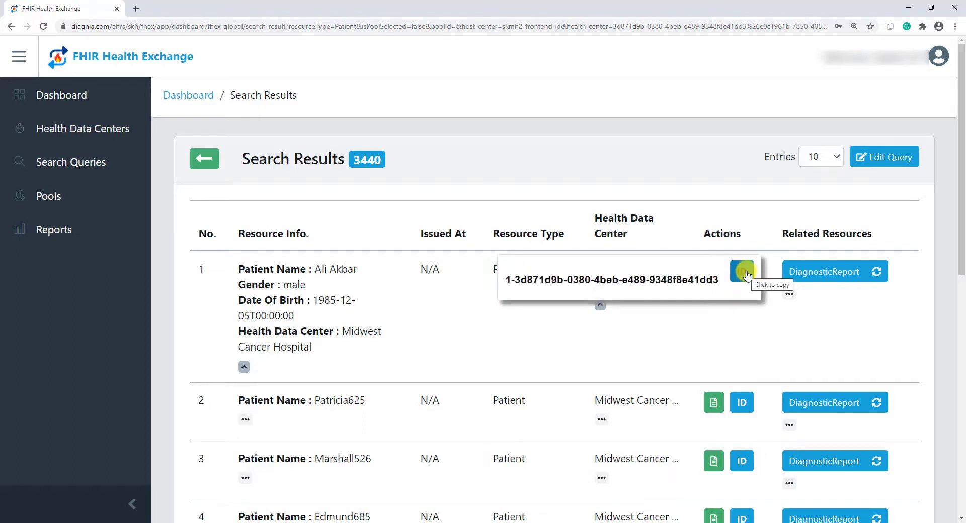
{"action": "left_click", "coordinate": [789, 294]}
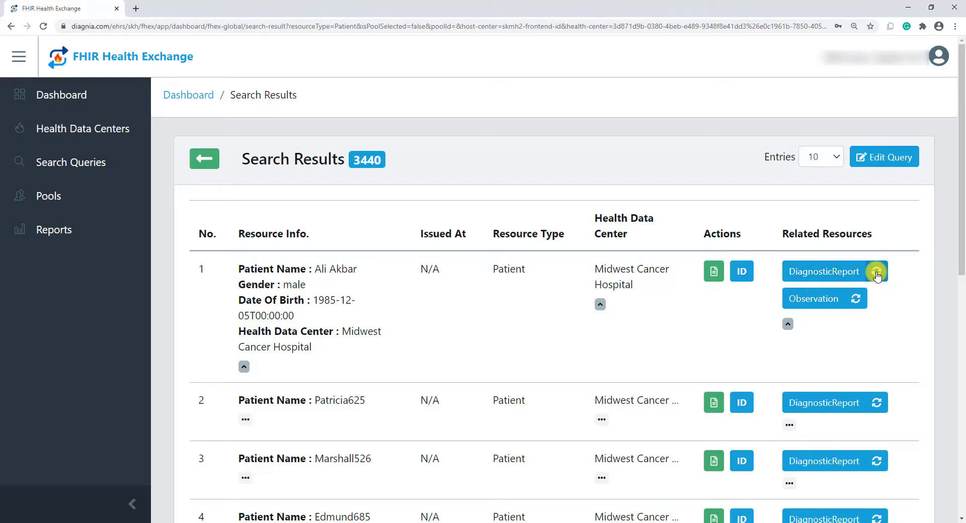
{"action": "left_click", "coordinate": [857, 300]}
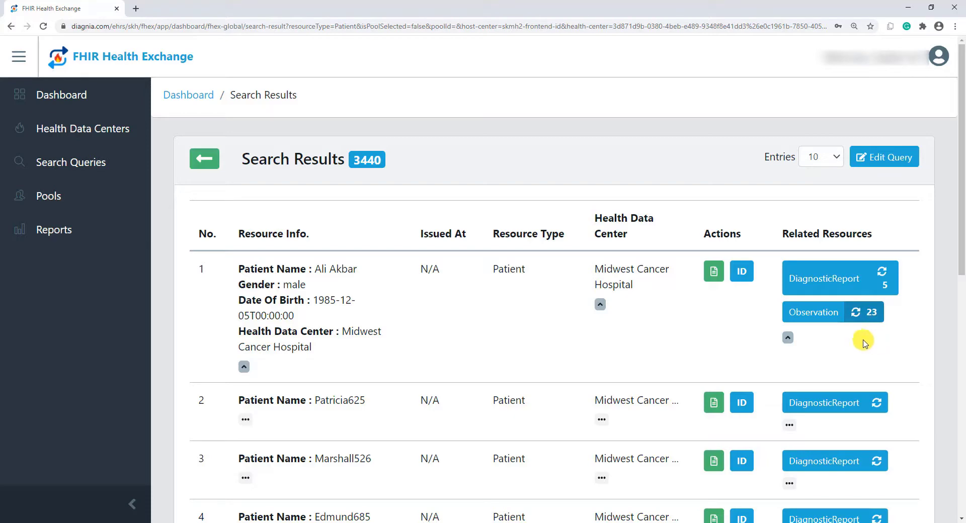
- Open the first patient's resource details and load the counts of the related DiagnosticReport and Observation resources
{"action": "left_click", "coordinate": [713, 276]}
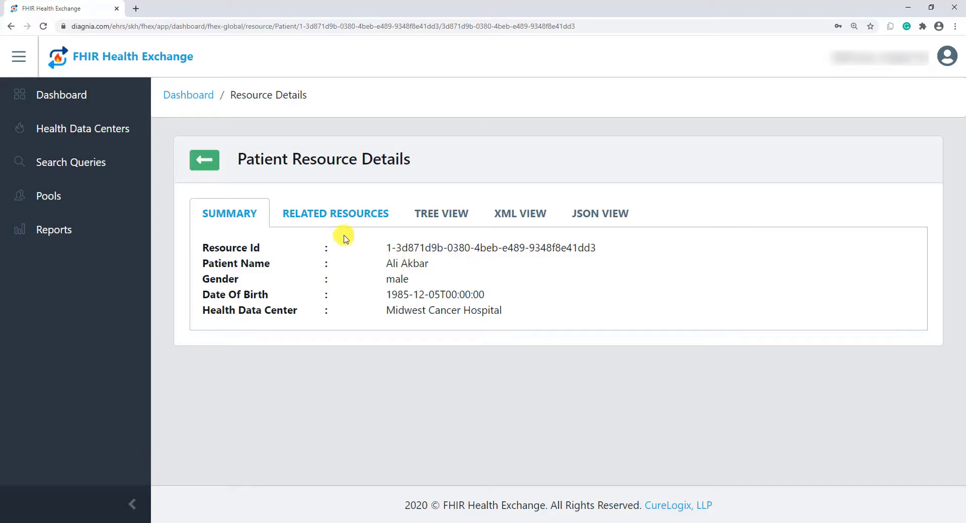
{"action": "left_click", "coordinate": [332, 216]}
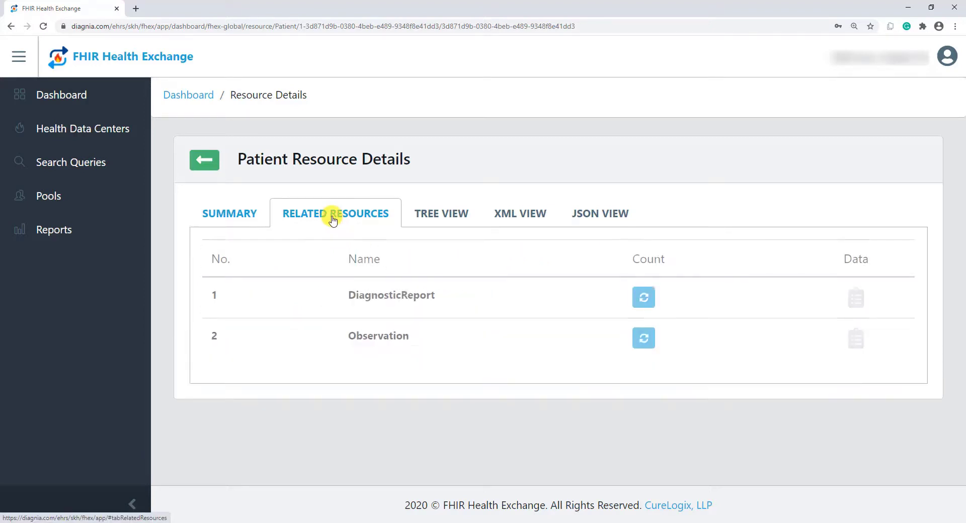
{"action": "left_click", "coordinate": [644, 298]}
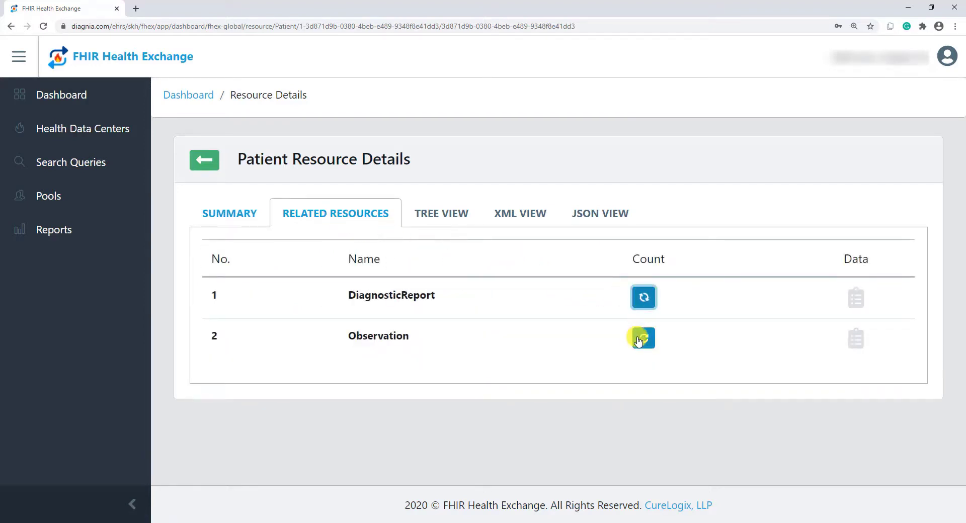
{"action": "left_click", "coordinate": [643, 338]}
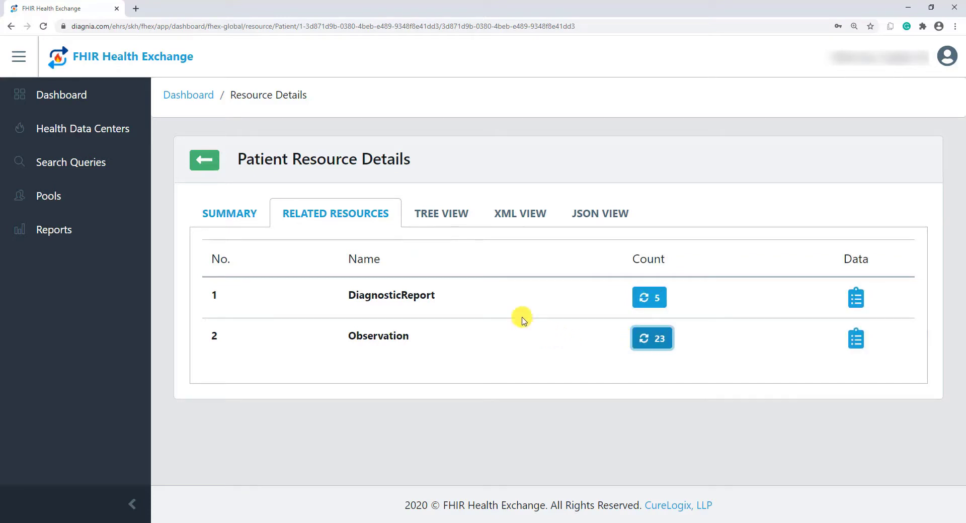
- Show the patient resource as a tree and expand both Extension entries and the Name entry
{"action": "left_click", "coordinate": [437, 217]}
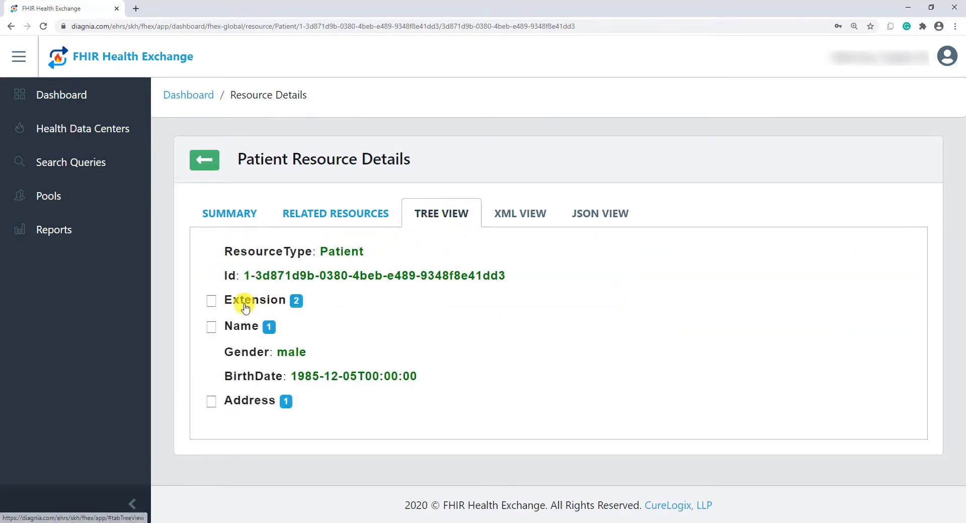
{"action": "left_click", "coordinate": [211, 300]}
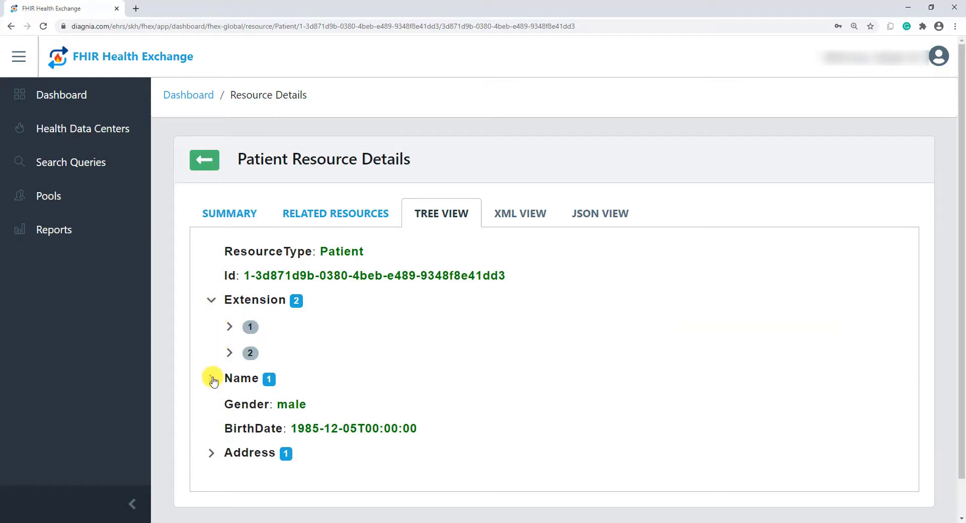
{"action": "left_click", "coordinate": [211, 378]}
{"action": "left_click", "coordinate": [228, 327]}
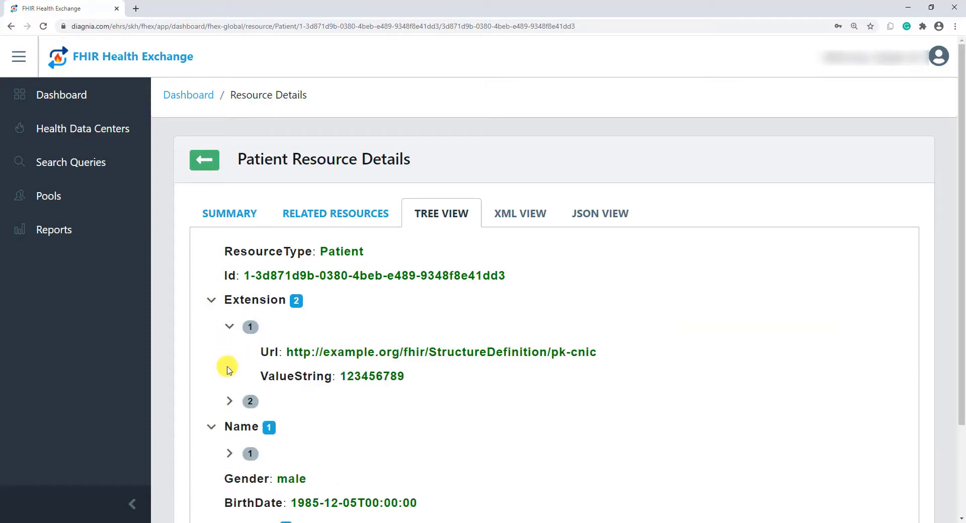
{"action": "left_click", "coordinate": [229, 401]}
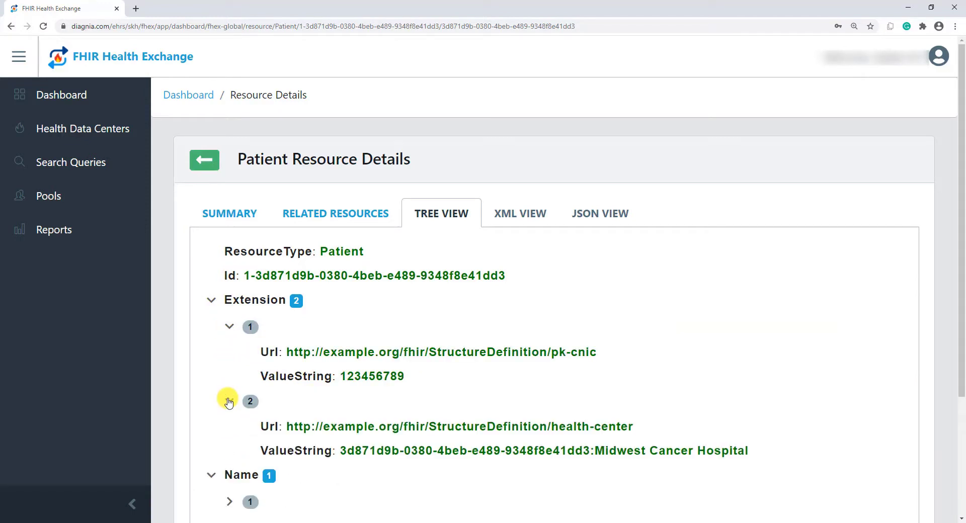
{"action": "left_click", "coordinate": [229, 502]}
{"action": "scroll", "coordinate": [435, 461], "scroll_direction": "down", "scroll_amount": 1}
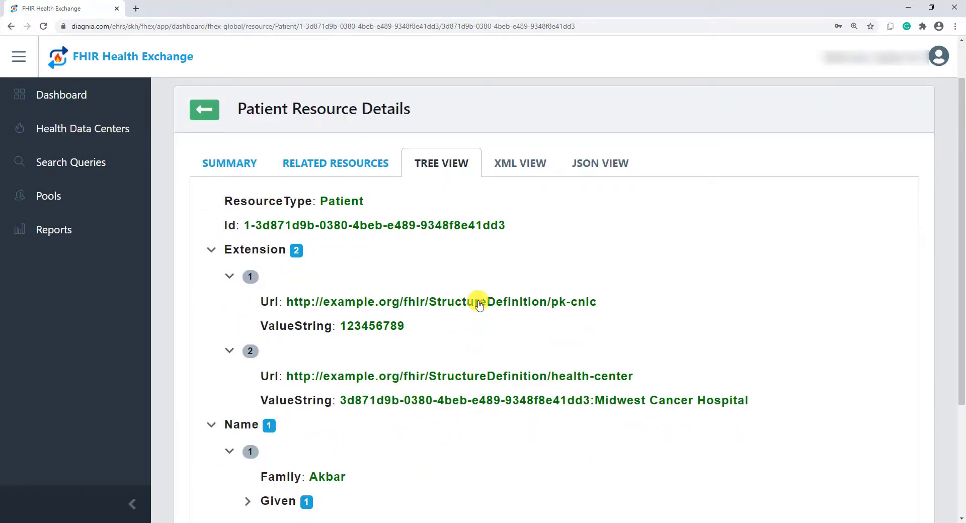
- View the patient resource as XML and JSON, reading through the JSON code
{"action": "left_click", "coordinate": [520, 169]}
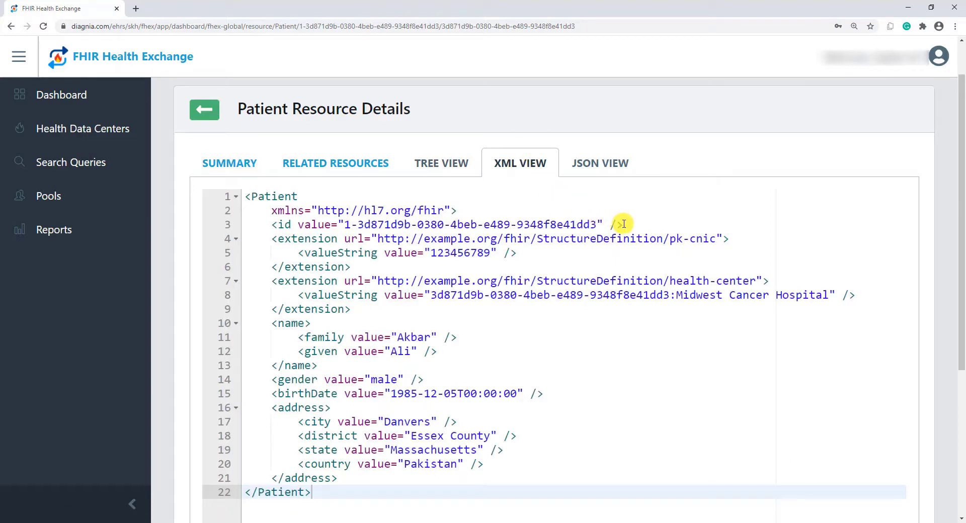
{"action": "left_click", "coordinate": [600, 163]}
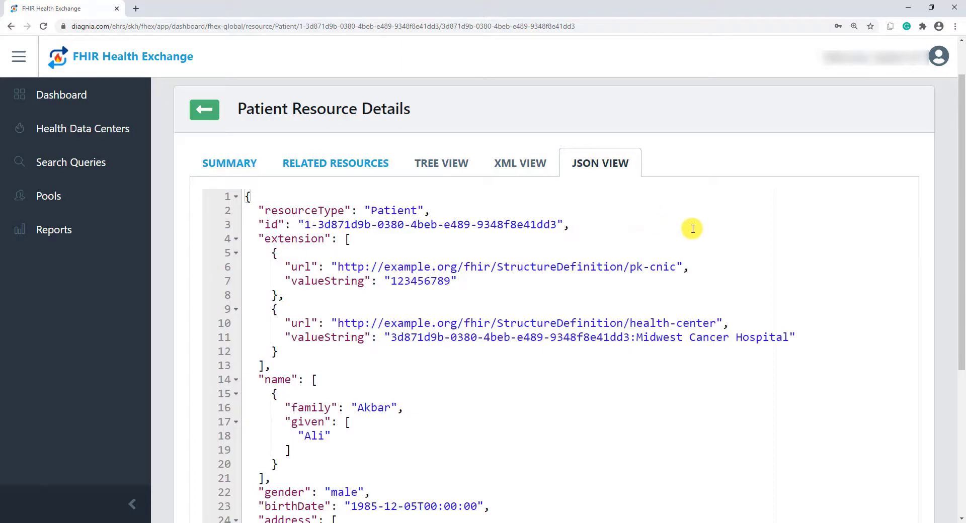
{"action": "scroll", "coordinate": [743, 234], "scroll_direction": "down", "scroll_amount": 1}
{"action": "scroll", "coordinate": [744, 234], "scroll_direction": "down", "scroll_amount": 1}
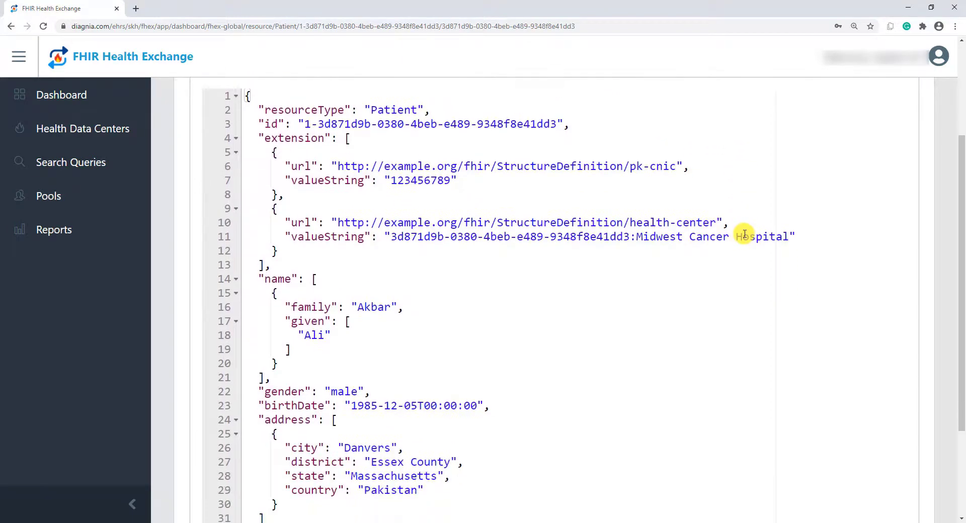
{"action": "scroll", "coordinate": [743, 234], "scroll_direction": "down", "scroll_amount": 2}
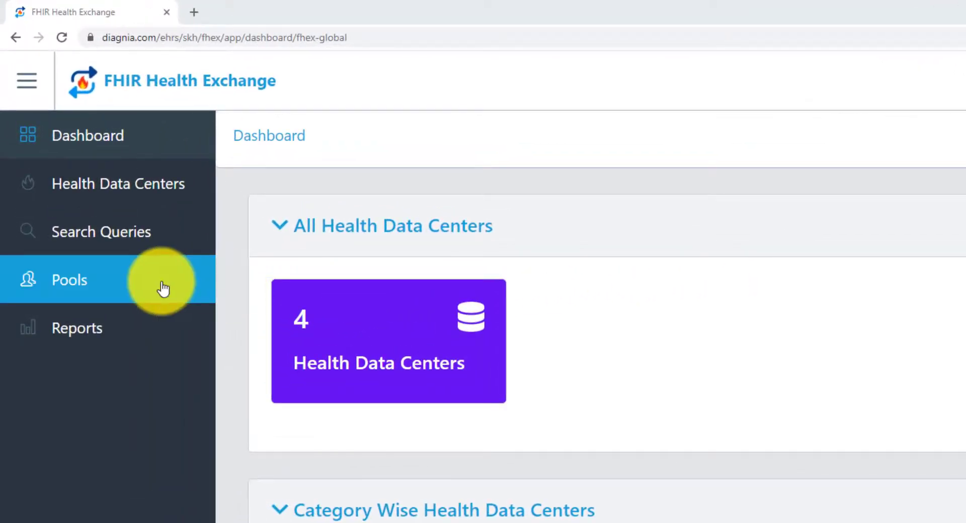
- Start a new pool of health centers with the name and description "All Hospitals"
{"action": "left_click", "coordinate": [162, 288]}
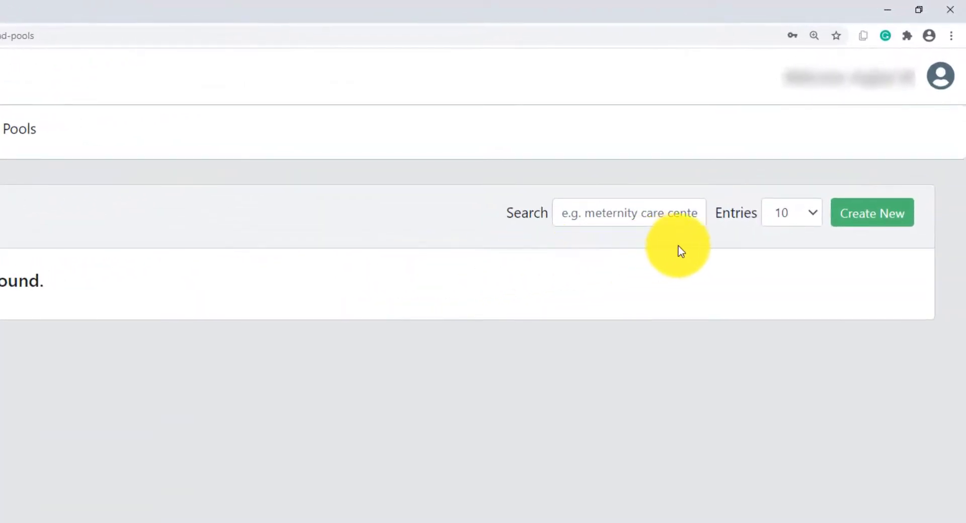
{"action": "left_click", "coordinate": [866, 219]}
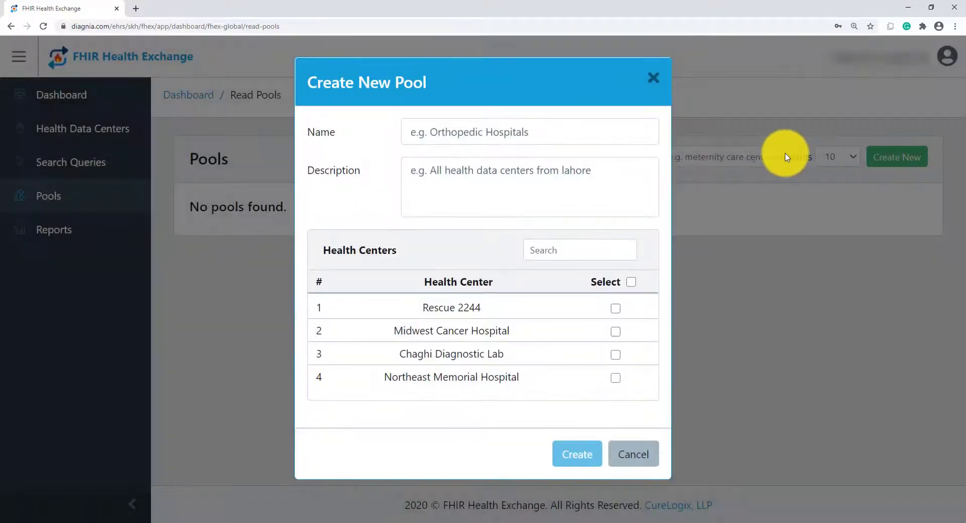
{"action": "left_click", "coordinate": [640, 134]}
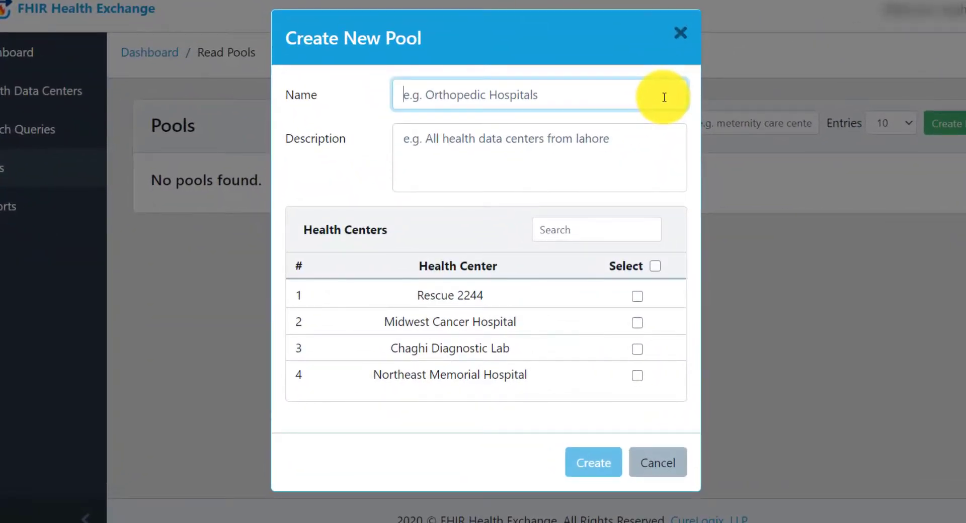
{"action": "type", "text": "All Hospitals"}
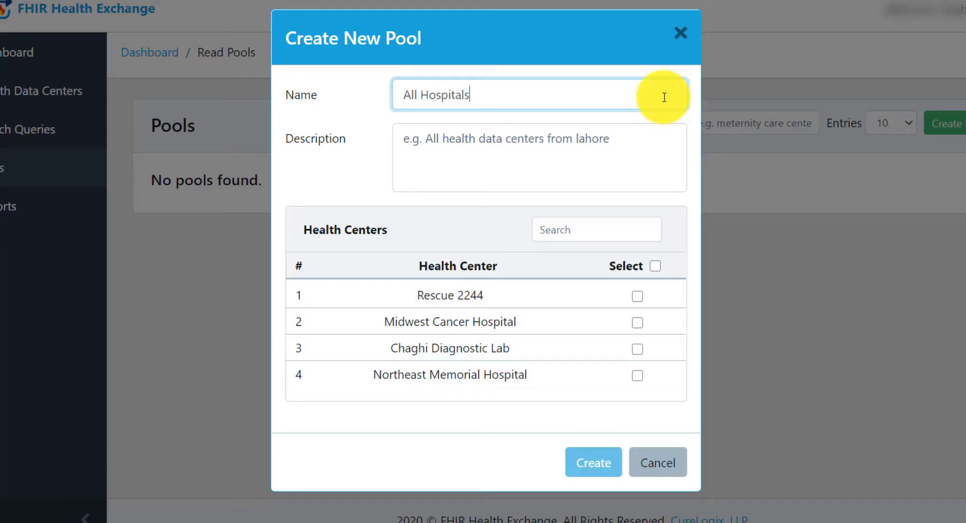
{"action": "left_click", "coordinate": [660, 137]}
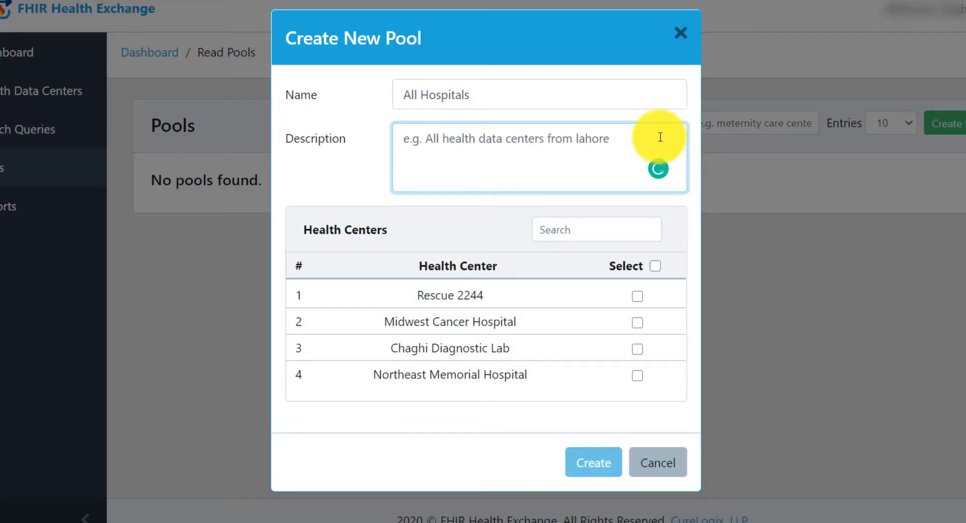
{"action": "type", "text": "All Hospitals"}
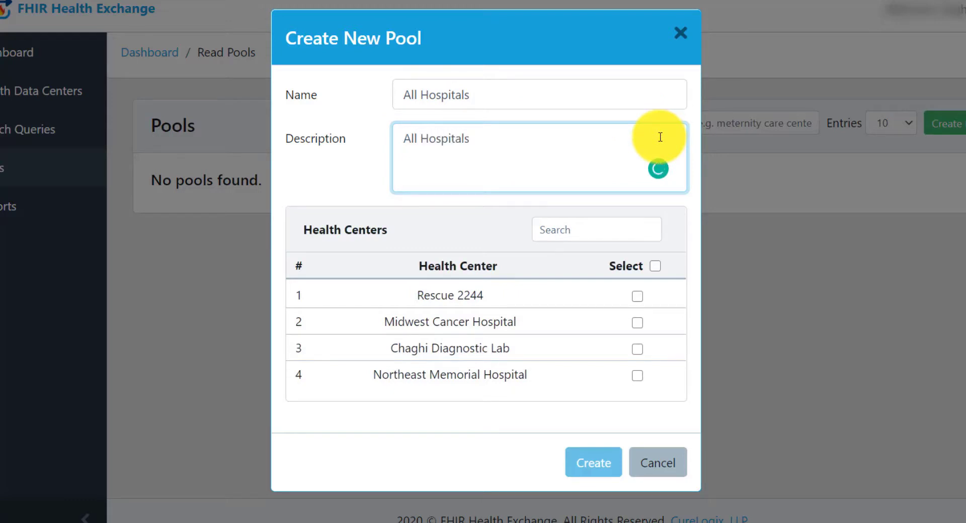
- Add Midwest Cancer Hospital and Northeast Memorial Hospital to the new pool and create it
{"action": "left_click", "coordinate": [638, 323]}
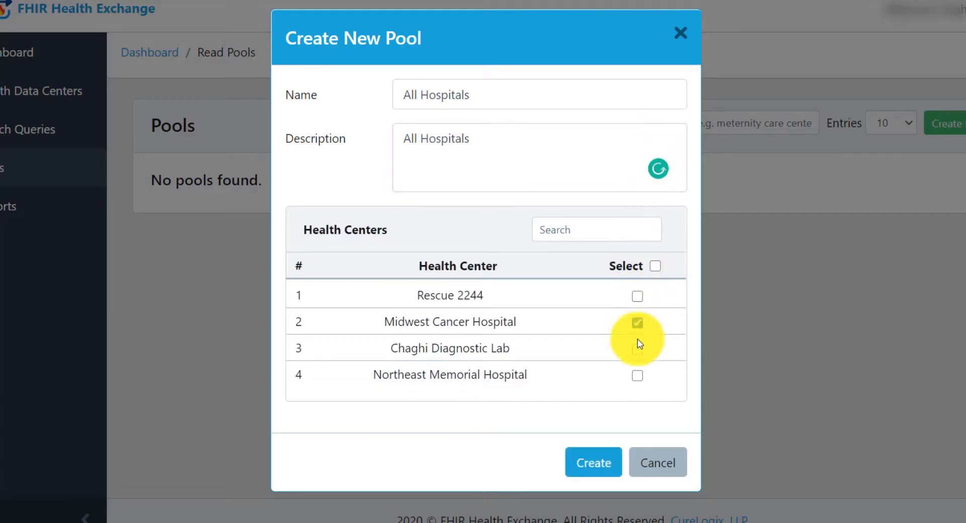
{"action": "left_click", "coordinate": [637, 376]}
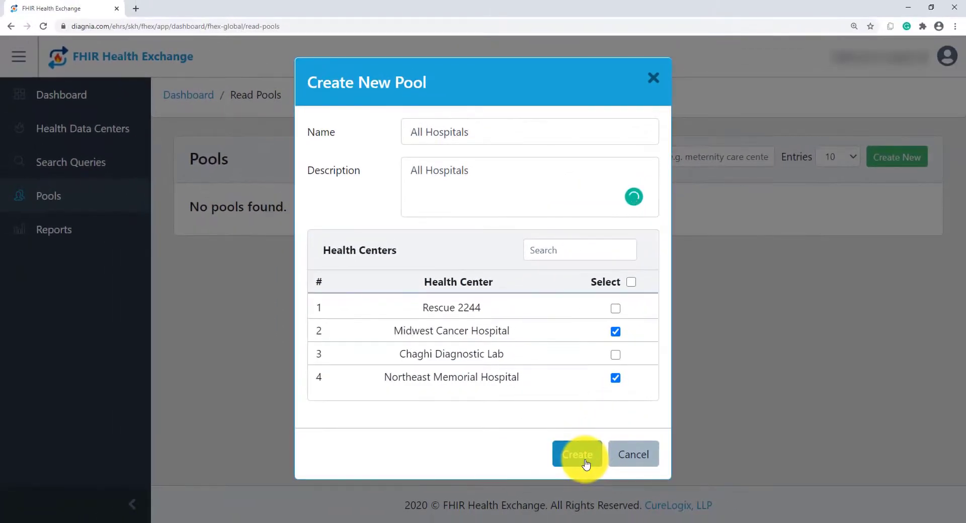
{"action": "left_click", "coordinate": [585, 462]}
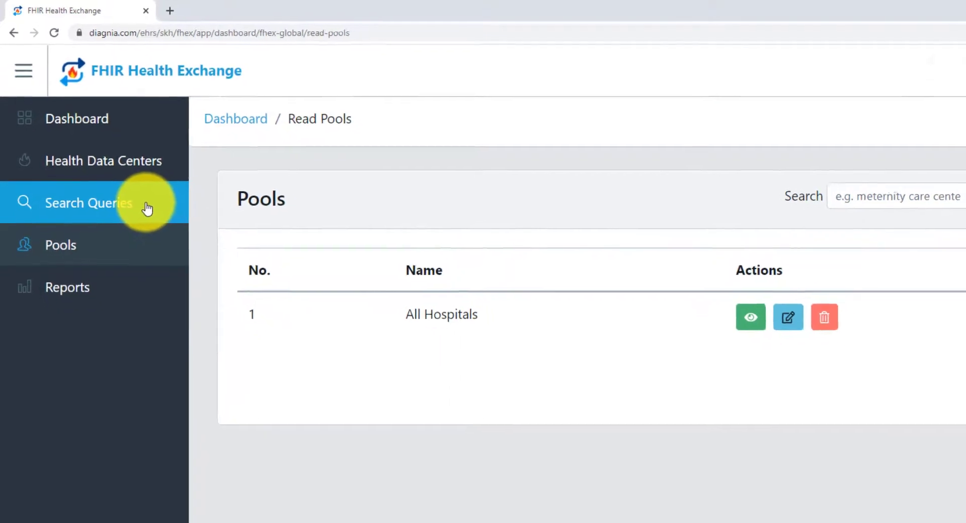
- Start a new search query and switch its data center selection to pools
{"action": "left_click", "coordinate": [147, 208]}
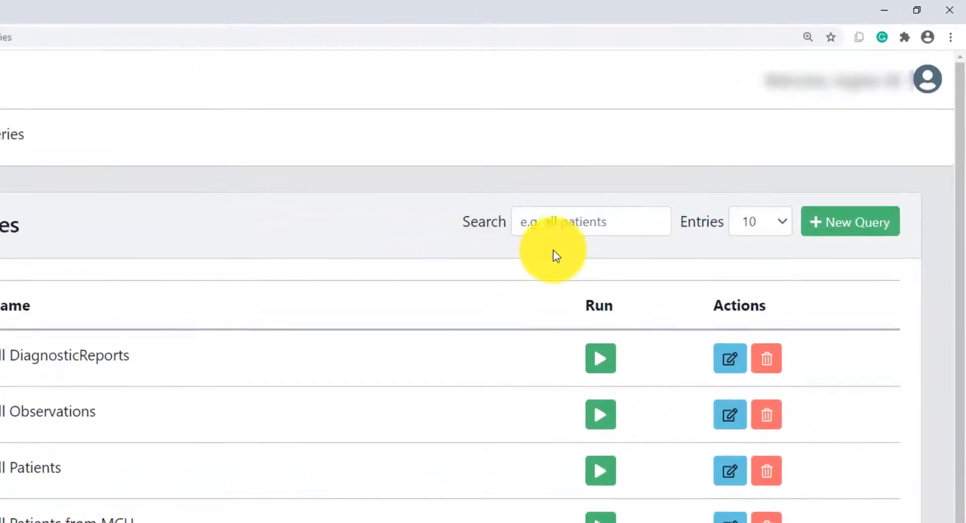
{"action": "left_click", "coordinate": [850, 221]}
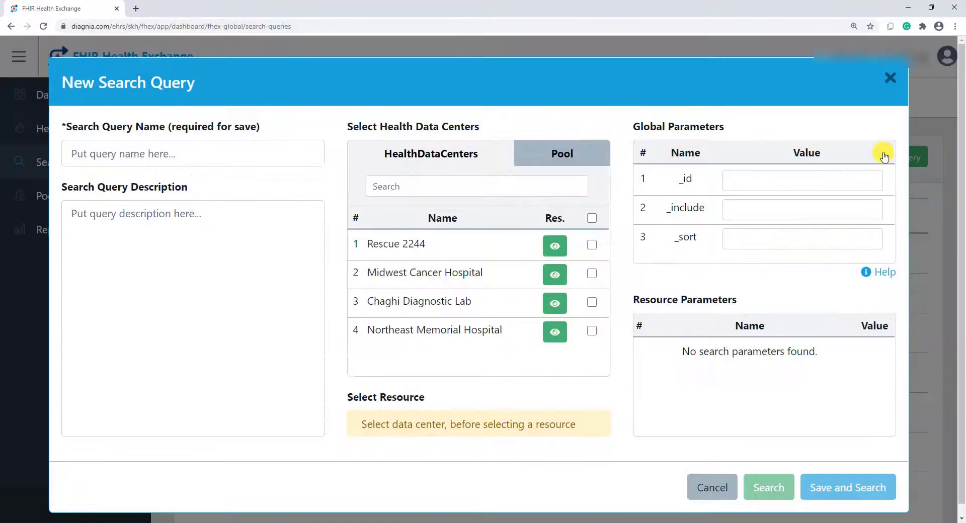
{"action": "left_click", "coordinate": [541, 160]}
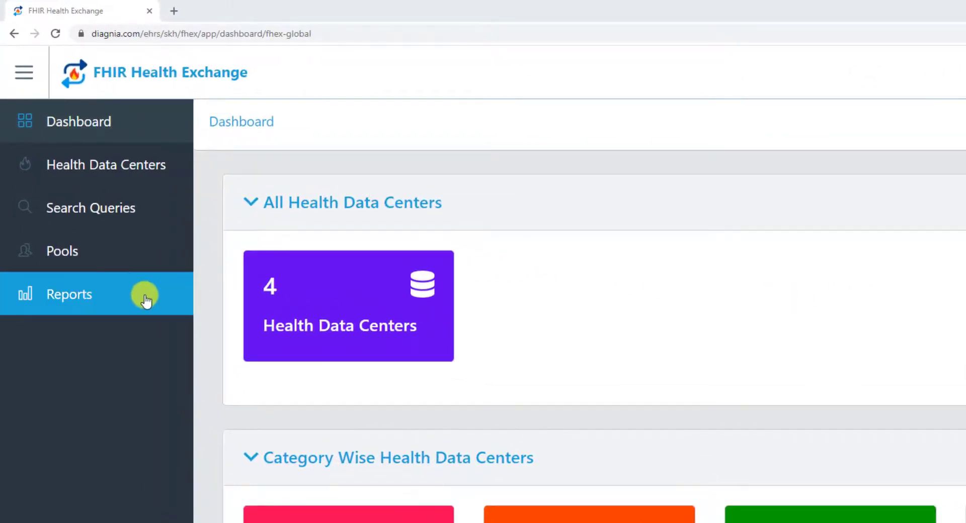
- Open the COVID-19 Dashboard report and inspect the case shares in its pie and donut charts
{"action": "left_click", "coordinate": [139, 301]}
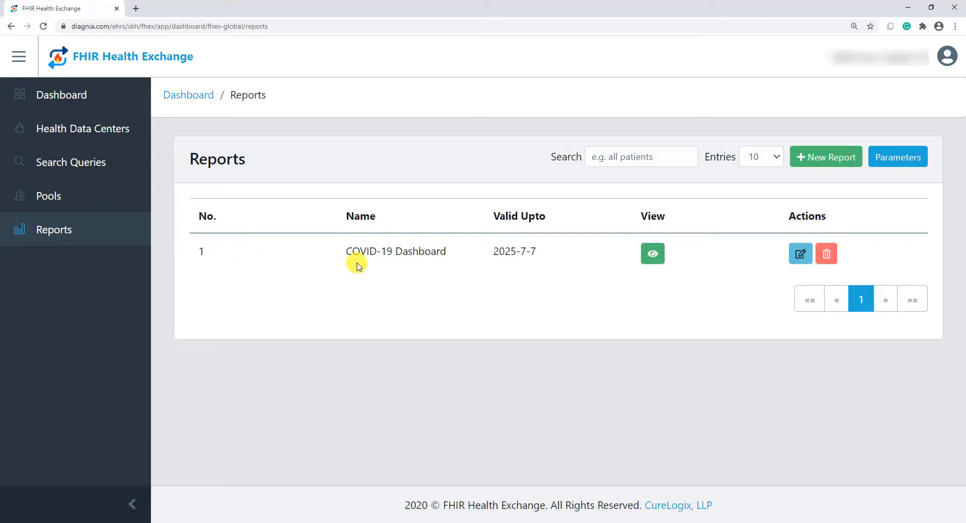
{"action": "left_click", "coordinate": [653, 256]}
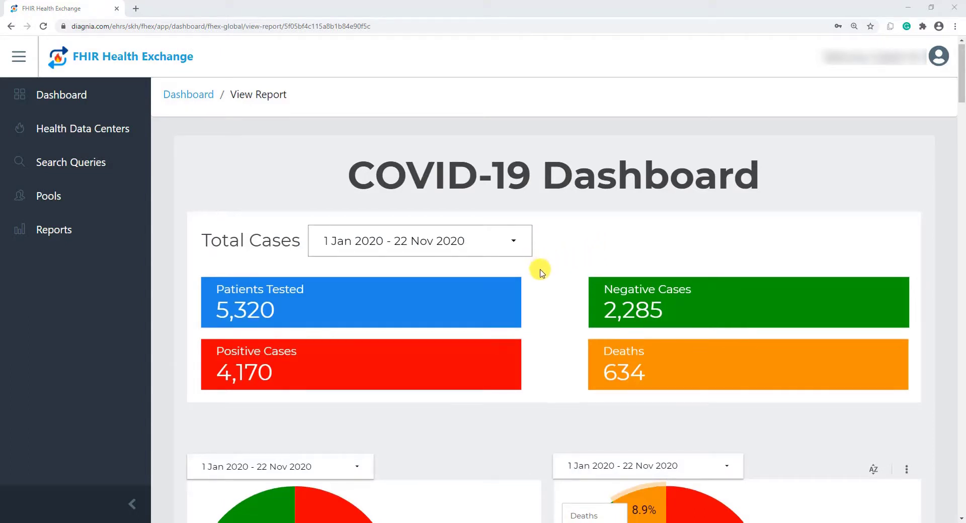
{"action": "scroll", "coordinate": [539, 265], "scroll_direction": "down", "scroll_amount": 4}
{"action": "scroll", "coordinate": [546, 277], "scroll_direction": "down", "scroll_amount": 1}
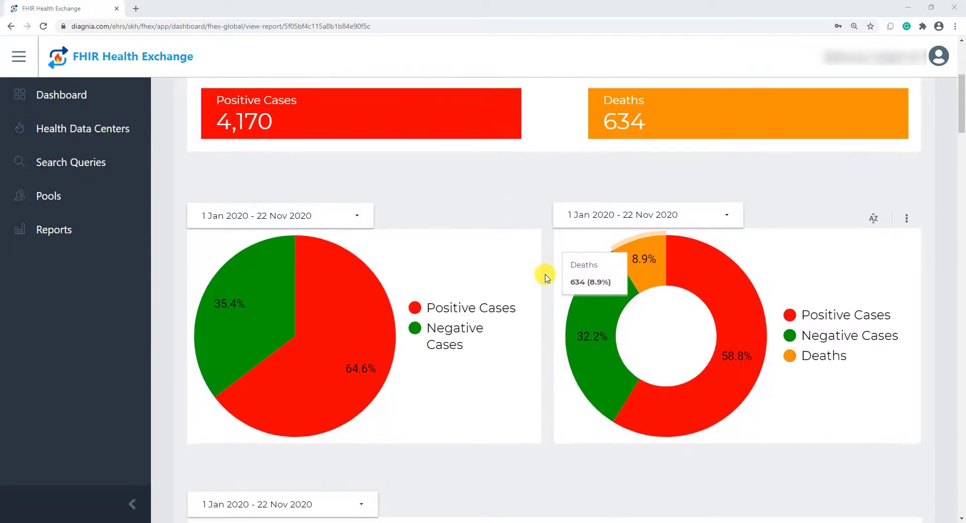
{"action": "mouse_move", "coordinate": [357, 332]}
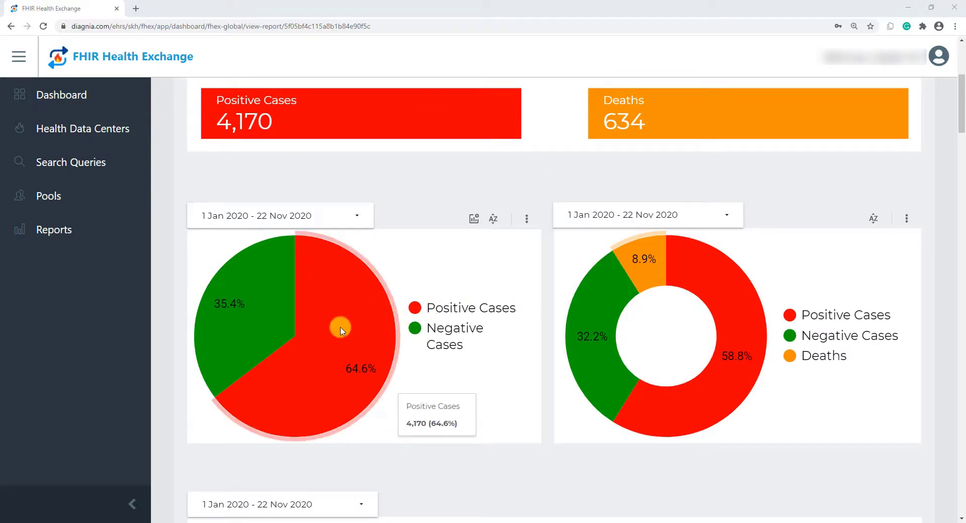
{"action": "mouse_move", "coordinate": [238, 307]}
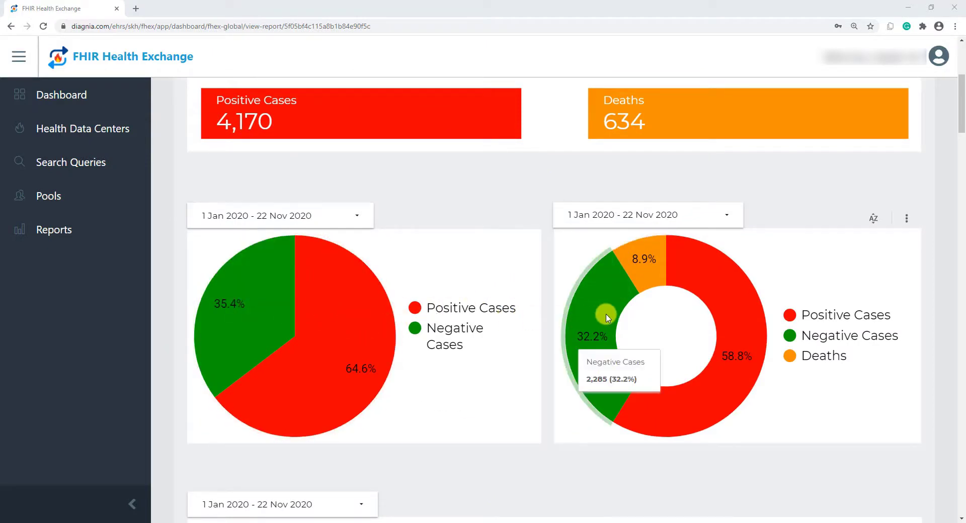
{"action": "mouse_move", "coordinate": [634, 262]}
{"action": "mouse_move", "coordinate": [715, 279]}
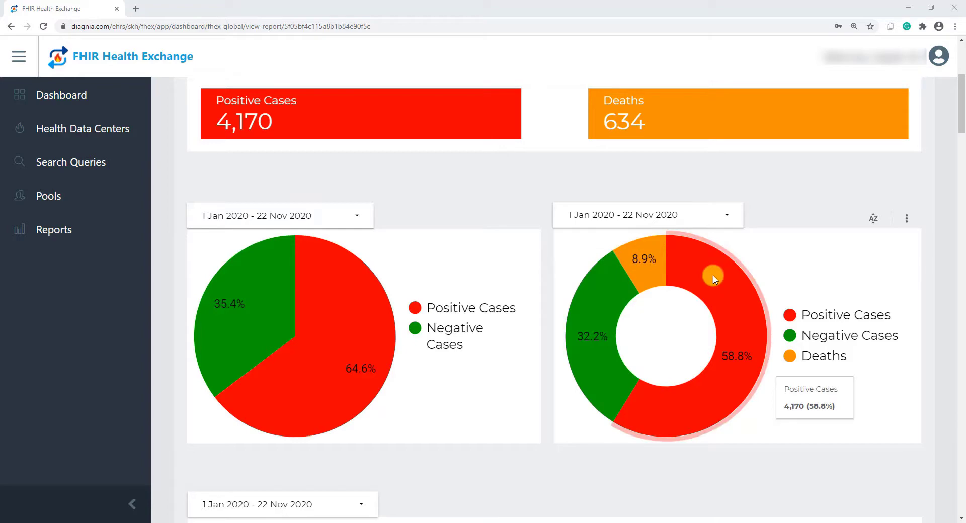
- Inspect the June, May and April 2020 figures in the report's line chart of positive cases, negative cases and deaths
{"action": "scroll", "coordinate": [715, 279], "scroll_direction": "down", "scroll_amount": 5}
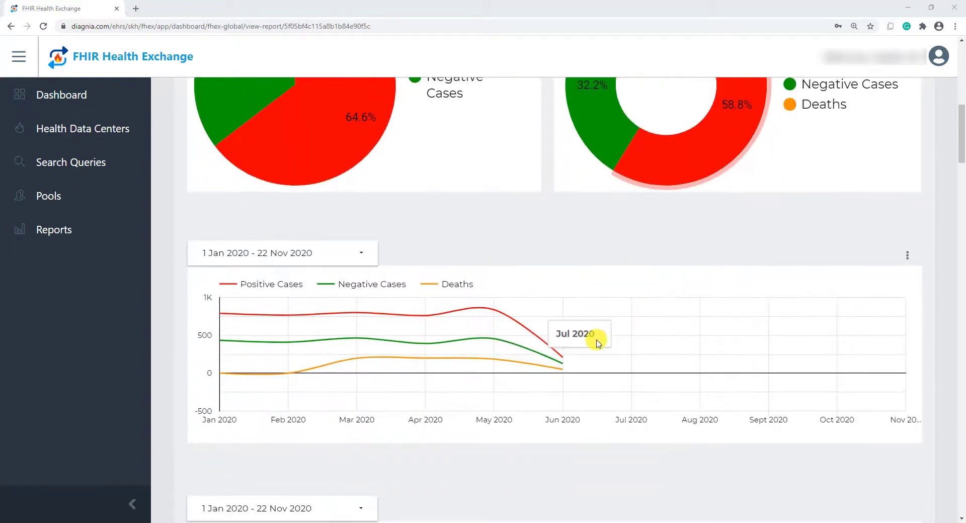
{"action": "mouse_move", "coordinate": [572, 357]}
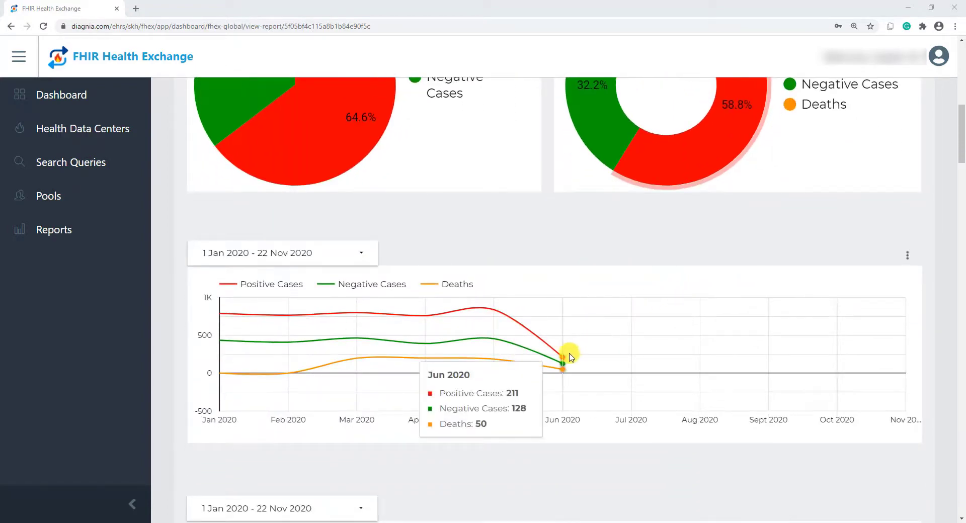
{"action": "mouse_move", "coordinate": [506, 322]}
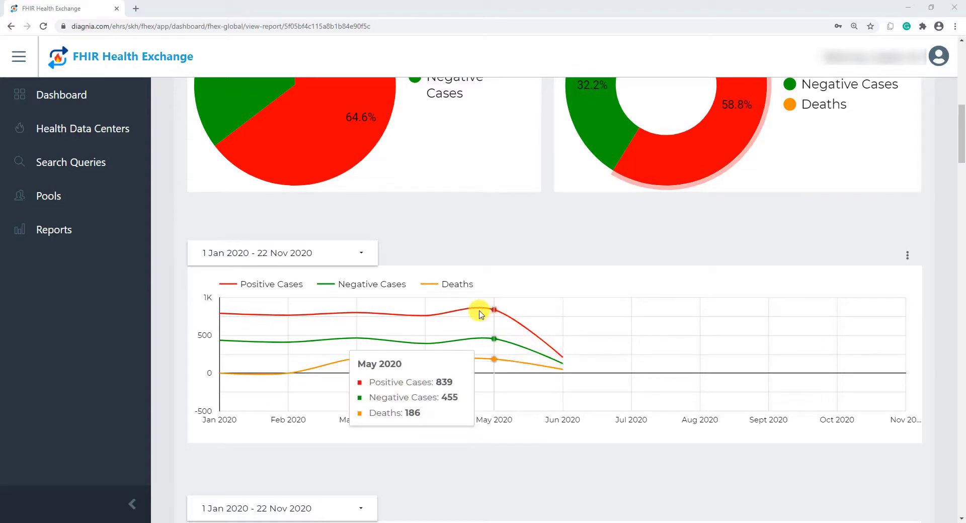
{"action": "mouse_move", "coordinate": [440, 316]}
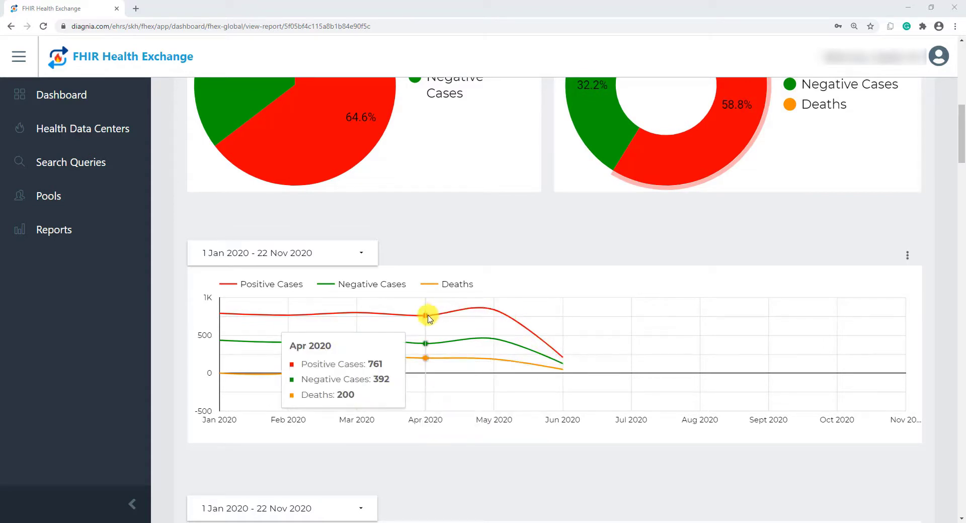
- Inspect the March, February and January 2020 figures in the monthly line chart, and examine the daily case trends in the chart below
{"action": "mouse_move", "coordinate": [373, 318]}
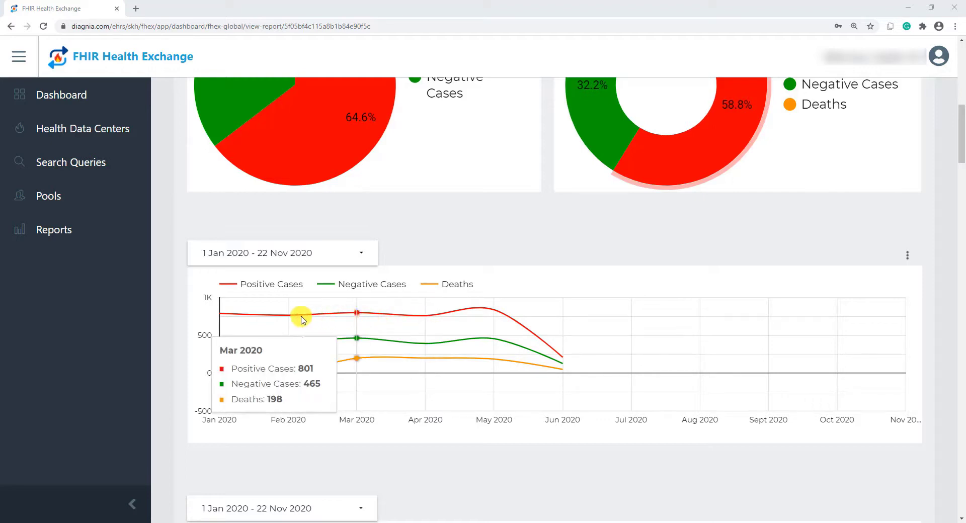
{"action": "mouse_move", "coordinate": [291, 318]}
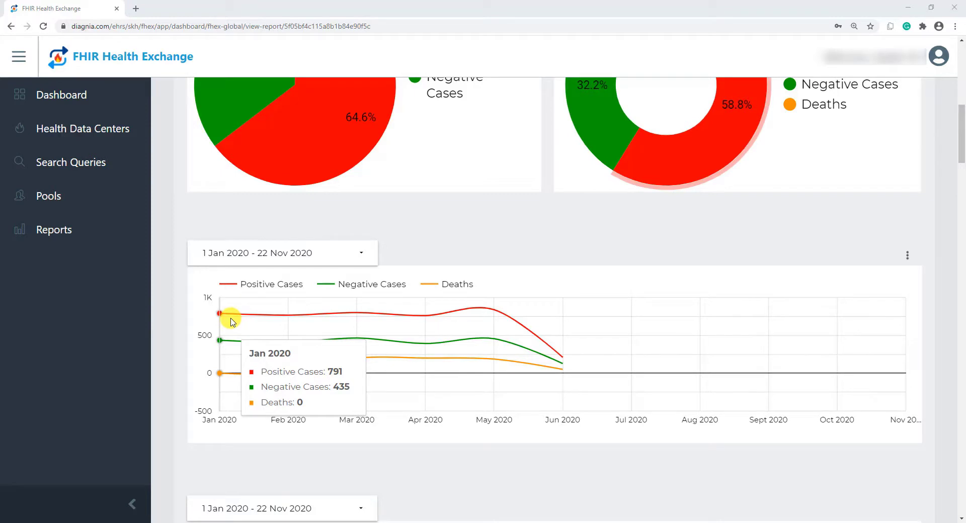
{"action": "scroll", "coordinate": [232, 322], "scroll_direction": "down", "scroll_amount": 3}
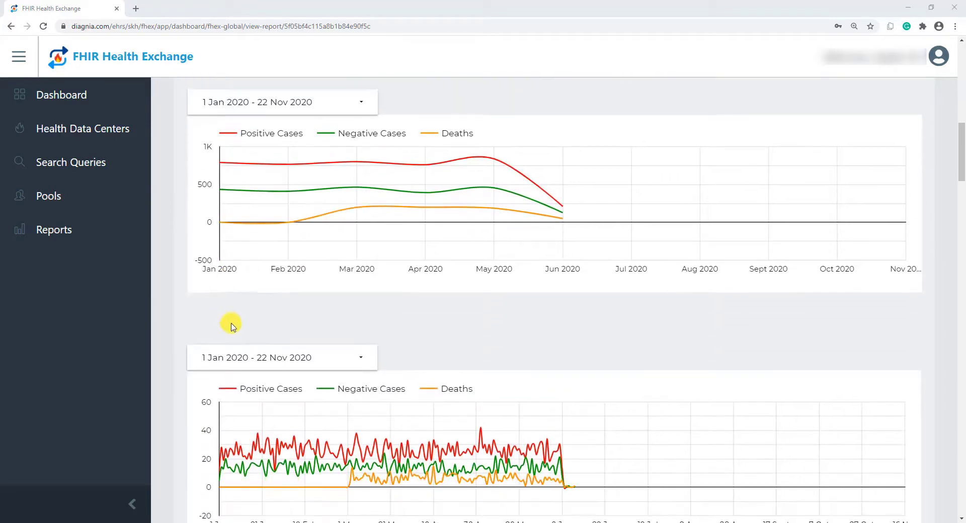
{"action": "scroll", "coordinate": [233, 326], "scroll_direction": "down", "scroll_amount": 1}
{"action": "mouse_move", "coordinate": [244, 405]}
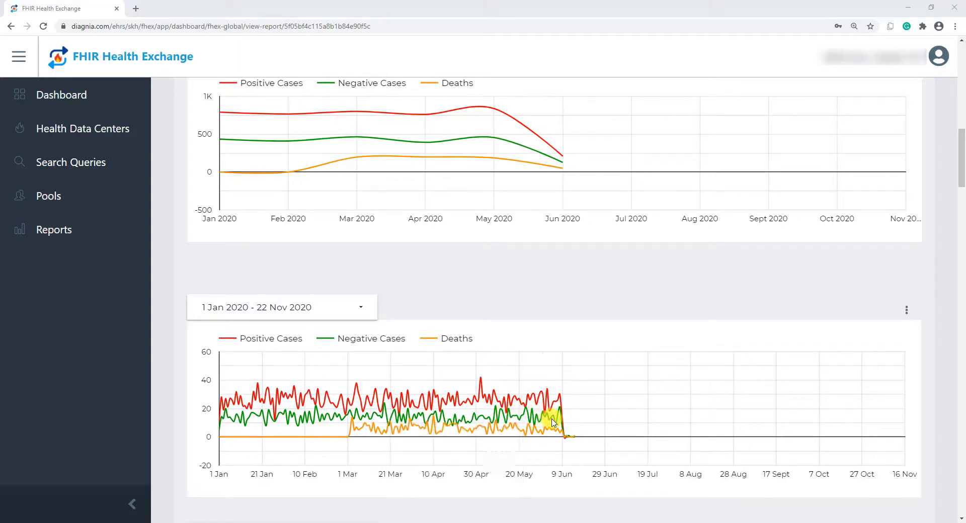
- Examine the Positive Cases (Massachusetts) map and check the case counts for cities including Worcester and Framingham
{"action": "scroll", "coordinate": [558, 423], "scroll_direction": "down", "scroll_amount": 4}
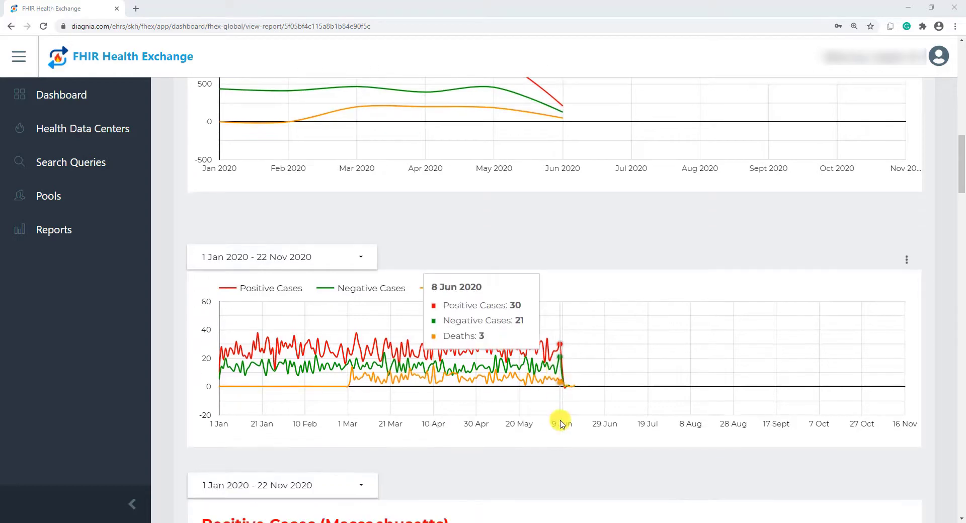
{"action": "scroll", "coordinate": [561, 422], "scroll_direction": "down", "scroll_amount": 2}
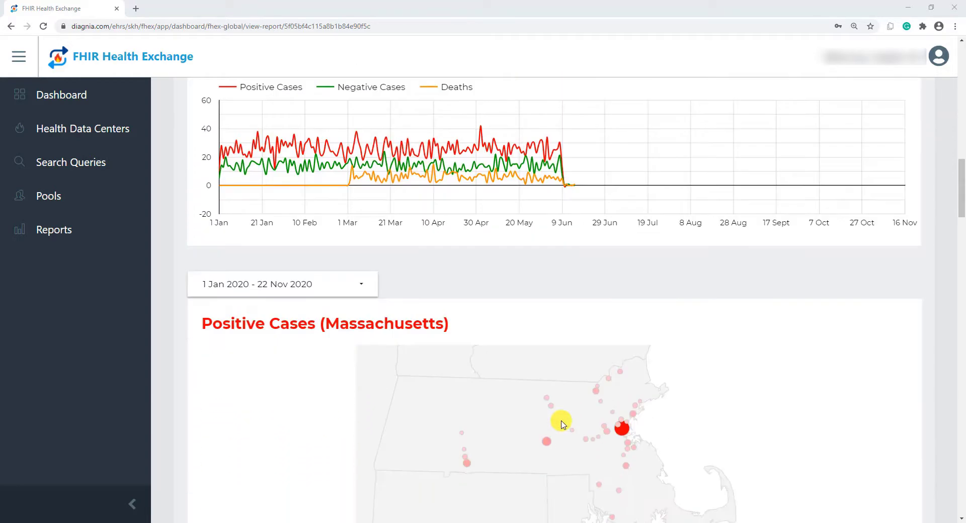
{"action": "scroll", "coordinate": [555, 402], "scroll_direction": "down", "scroll_amount": 3}
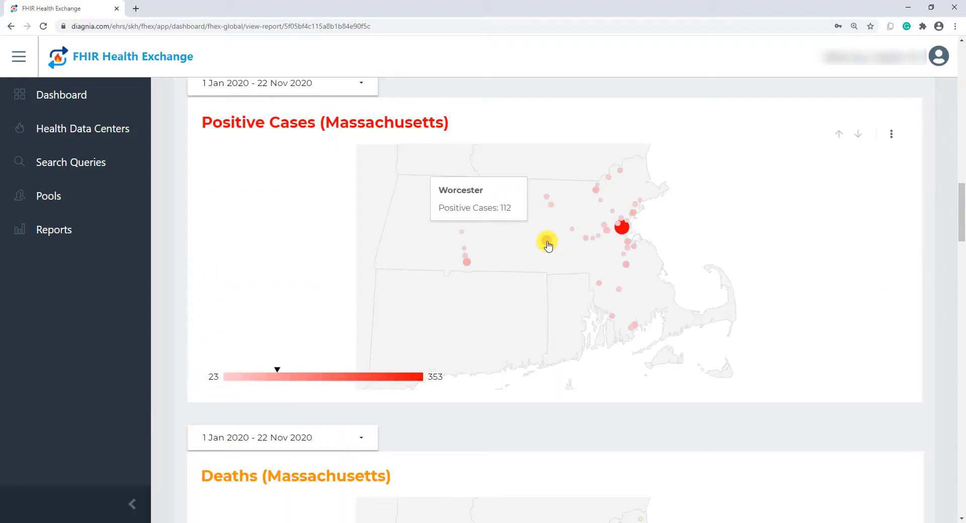
{"action": "mouse_move", "coordinate": [584, 240]}
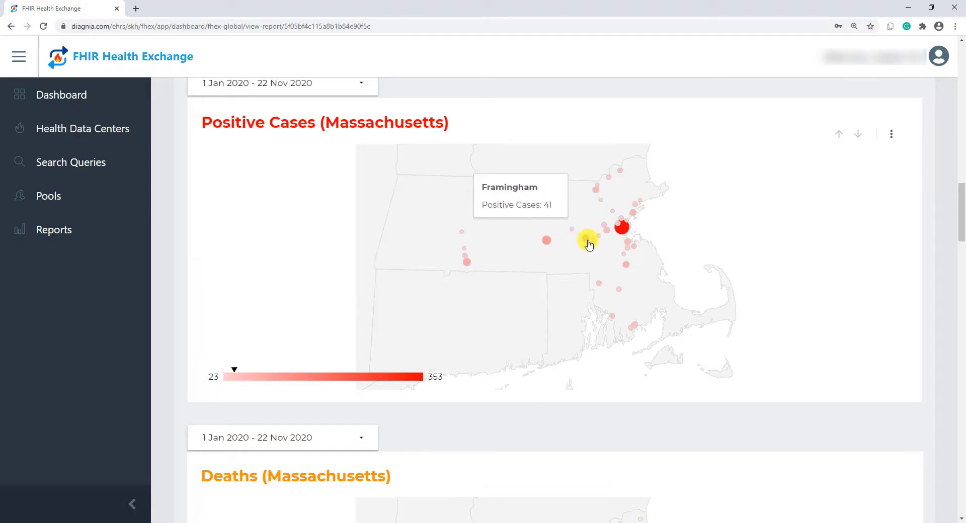
{"action": "mouse_move", "coordinate": [599, 286]}
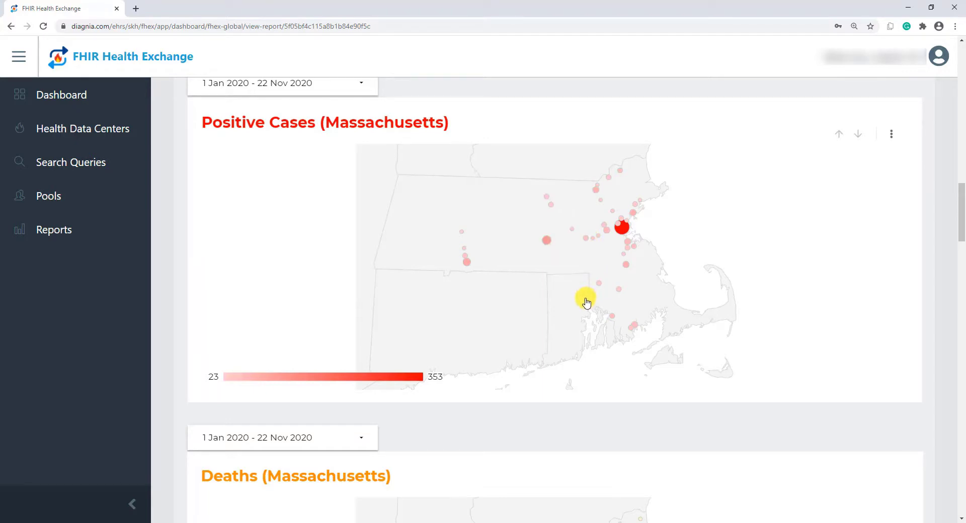
- Check the death counts for Fitchburg, Fall River and Boston on the Deaths (Massachusetts) map, and proceed to the Negative Cases map
{"action": "scroll", "coordinate": [575, 314], "scroll_direction": "down", "scroll_amount": 3}
{"action": "scroll", "coordinate": [575, 314], "scroll_direction": "down", "scroll_amount": 2}
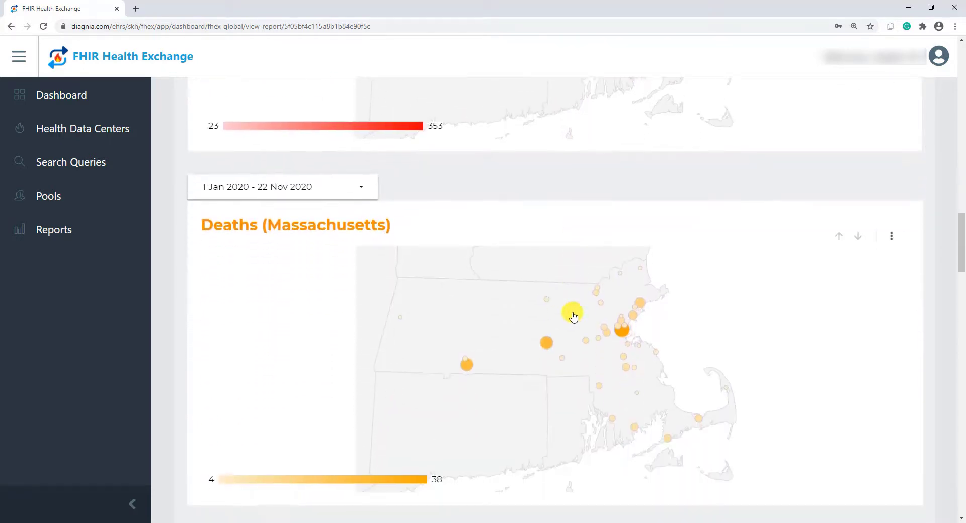
{"action": "mouse_move", "coordinate": [547, 303]}
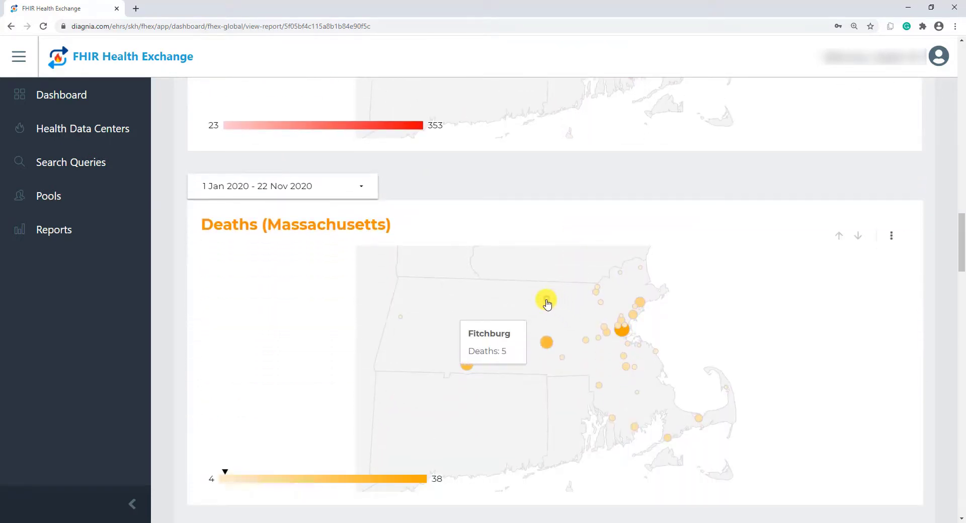
{"action": "mouse_move", "coordinate": [602, 389]}
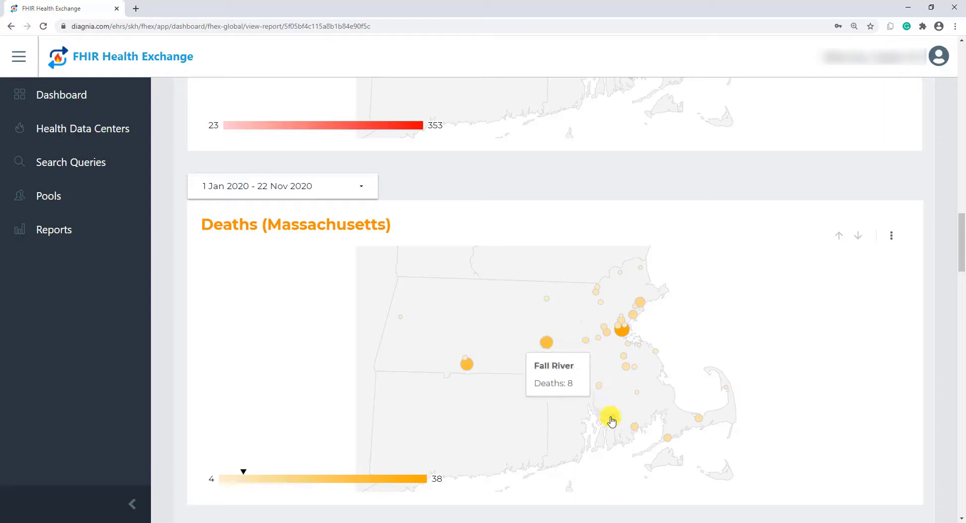
{"action": "mouse_move", "coordinate": [623, 333]}
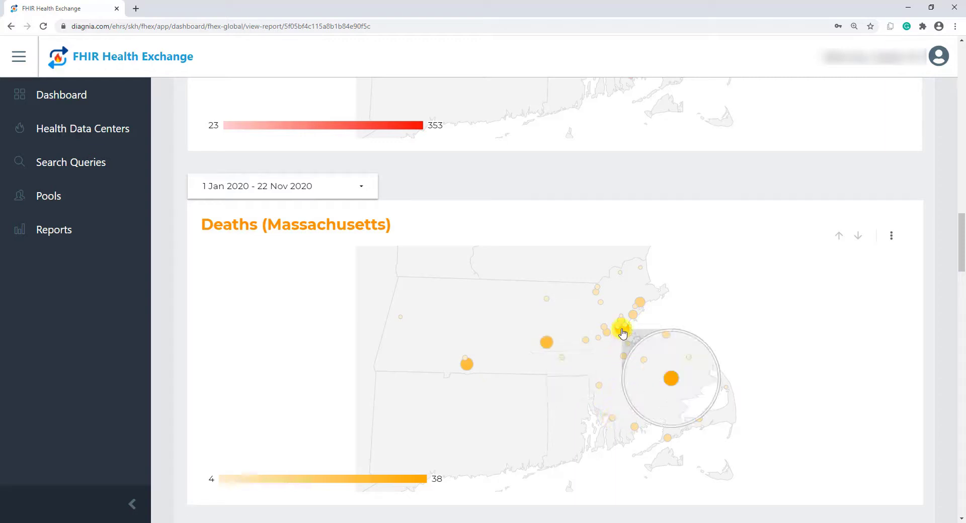
{"action": "mouse_move", "coordinate": [672, 382]}
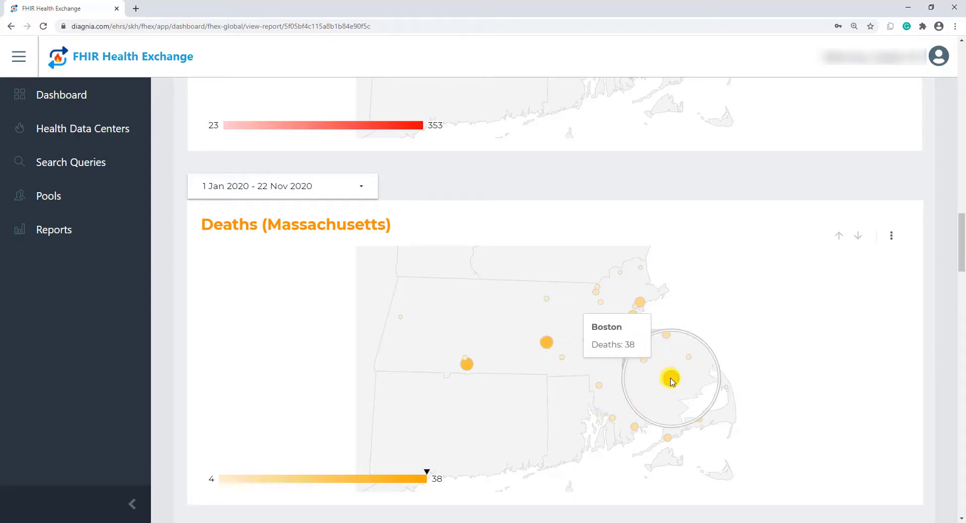
{"action": "scroll", "coordinate": [672, 381], "scroll_direction": "down", "scroll_amount": 5}
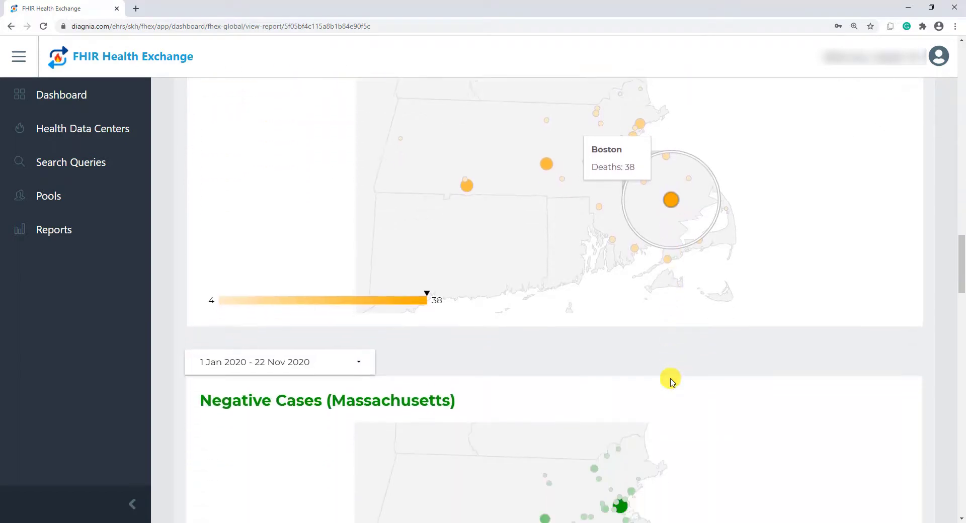